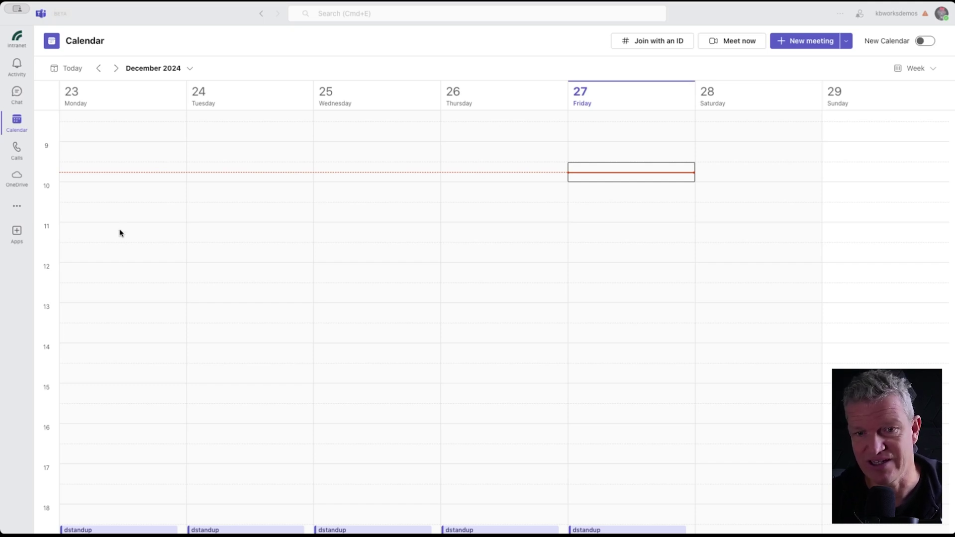
# - Look over the current week's schedule and turn on the New Calendar experience
pyautogui.scroll(-3, 119, 232)
pyautogui.scroll(3, 135, 243)
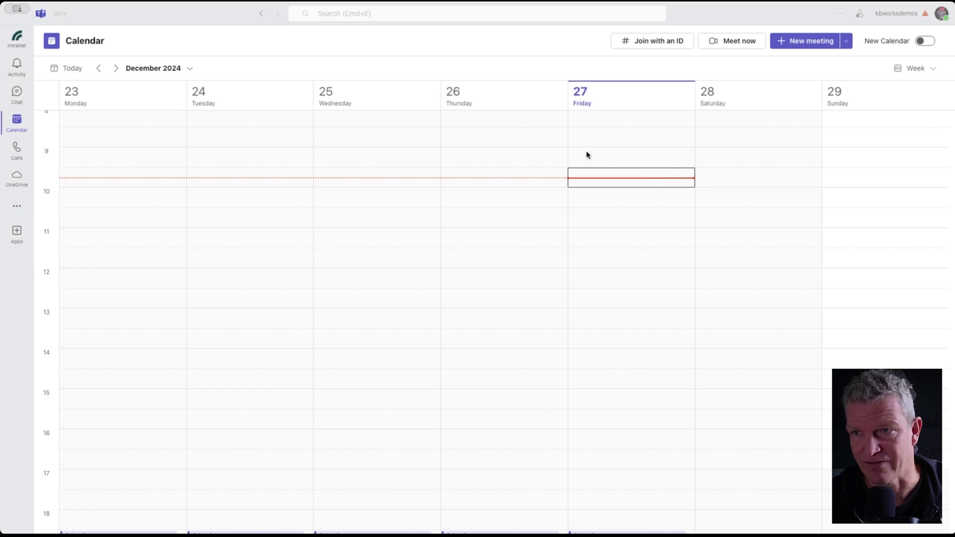
pyautogui.click(921, 43)
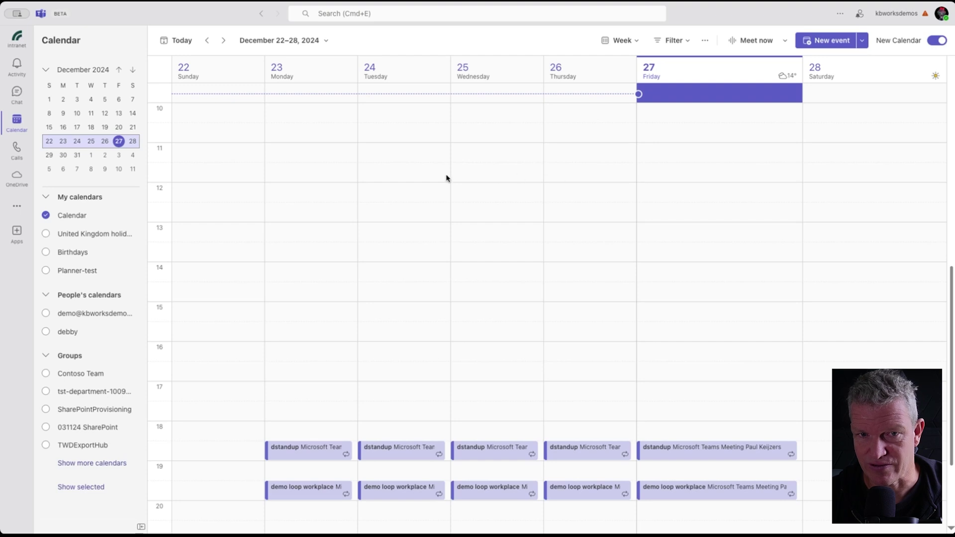
# - Overlay the colleague's calendar listed below the demo account under People's calendars, and collapse the Groups list
pyautogui.moveTo(138, 241)
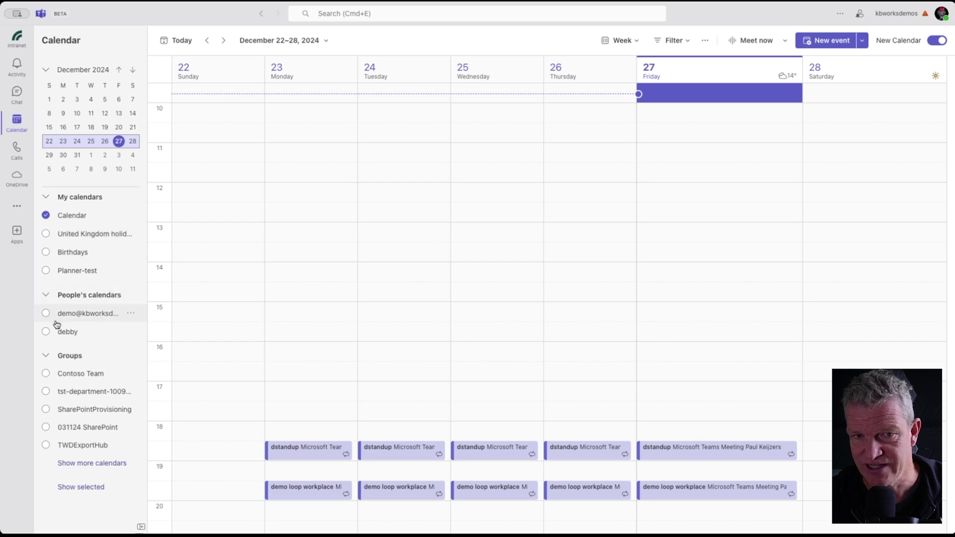
pyautogui.click(46, 333)
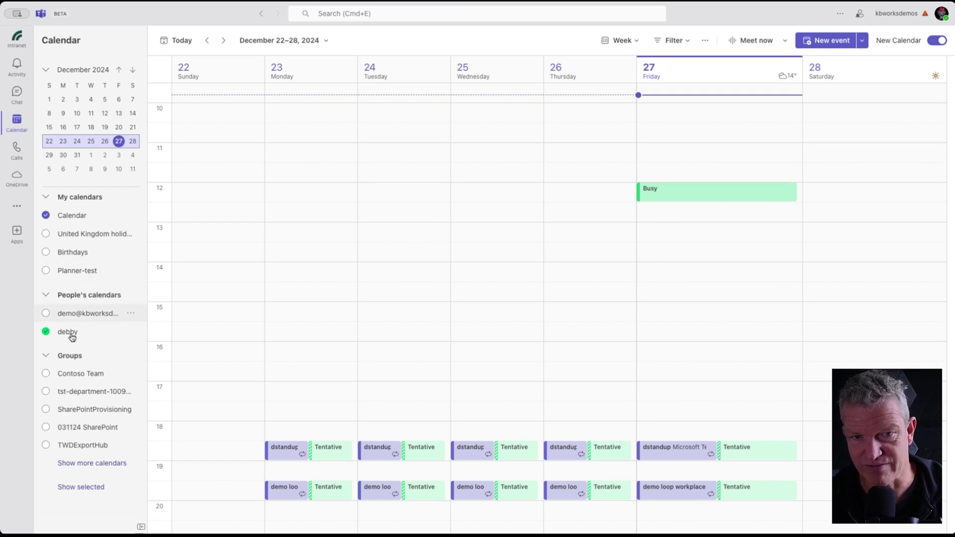
pyautogui.click(46, 356)
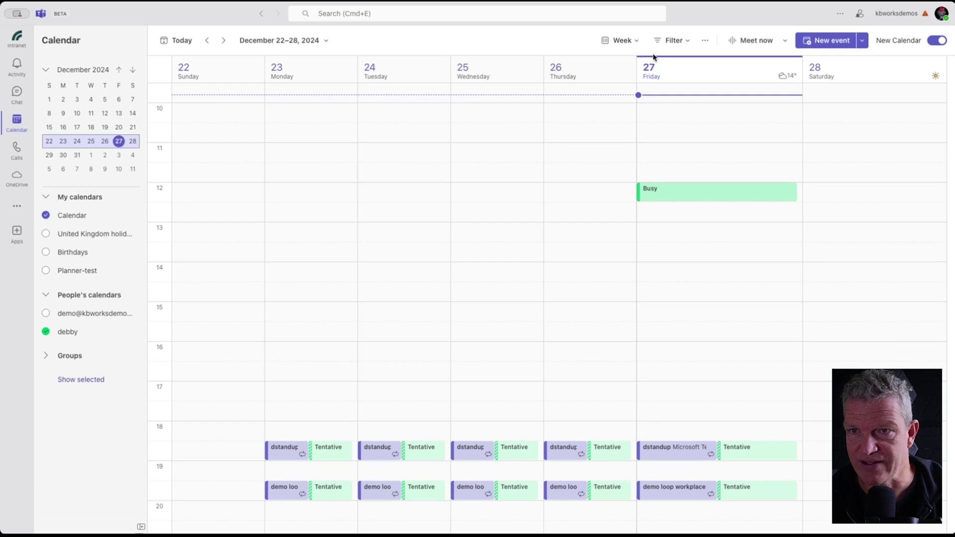
# - Preview Split view for the week calendar, turn it back off, and review the time scale and saved views options
pyautogui.click(634, 45)
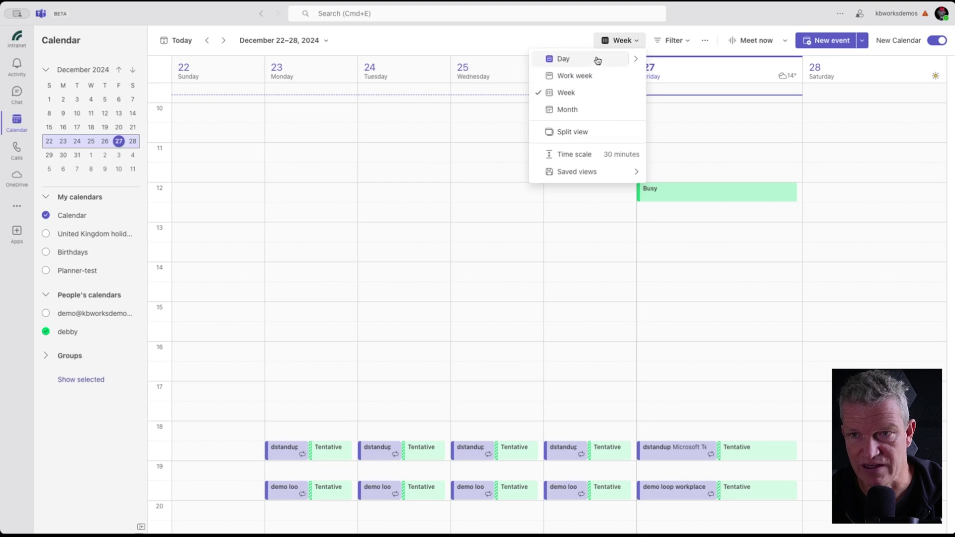
pyautogui.click(592, 132)
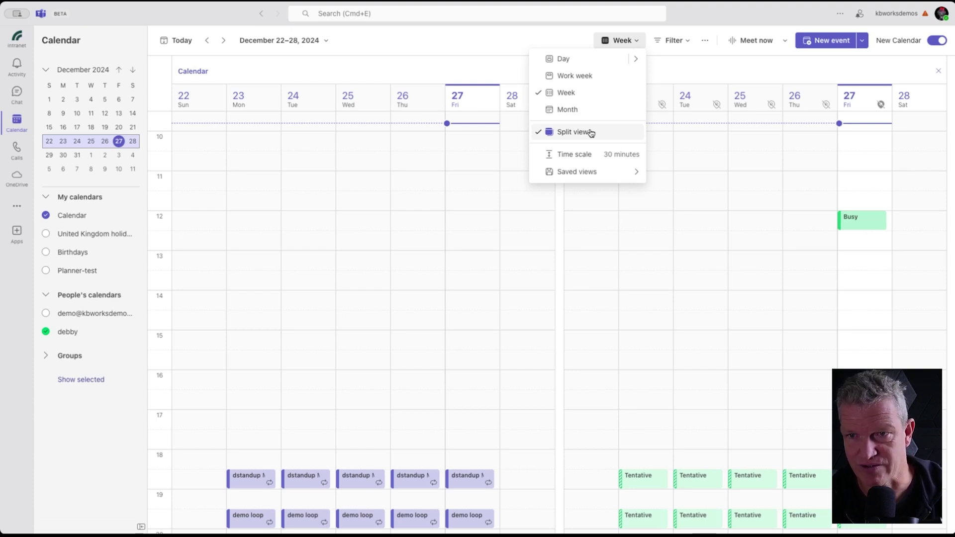
pyautogui.click(592, 132)
pyautogui.moveTo(584, 156)
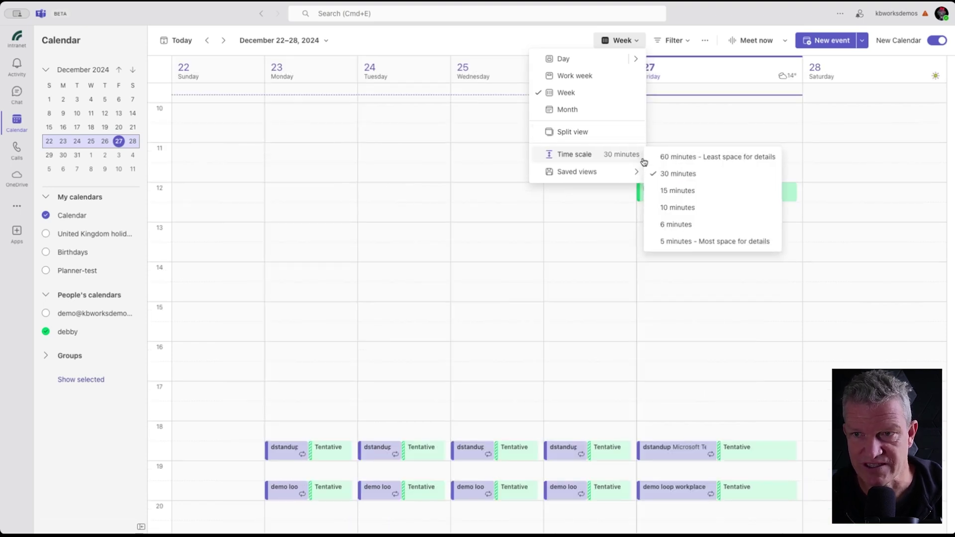
pyautogui.moveTo(596, 172)
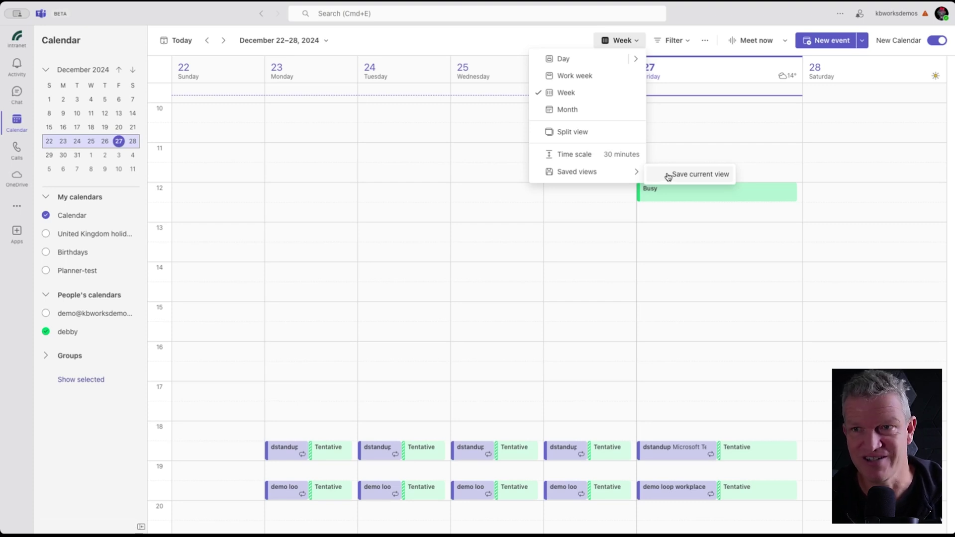
# - Try hiding appointments with the calendar filter, restore them, and review the Show as, Recurrence and In-person filter options
pyautogui.click(674, 48)
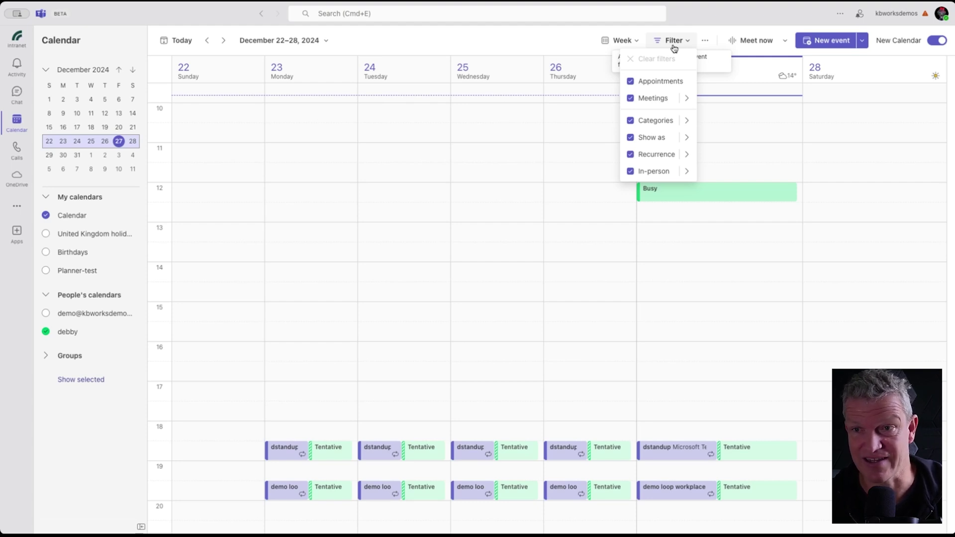
pyautogui.click(631, 82)
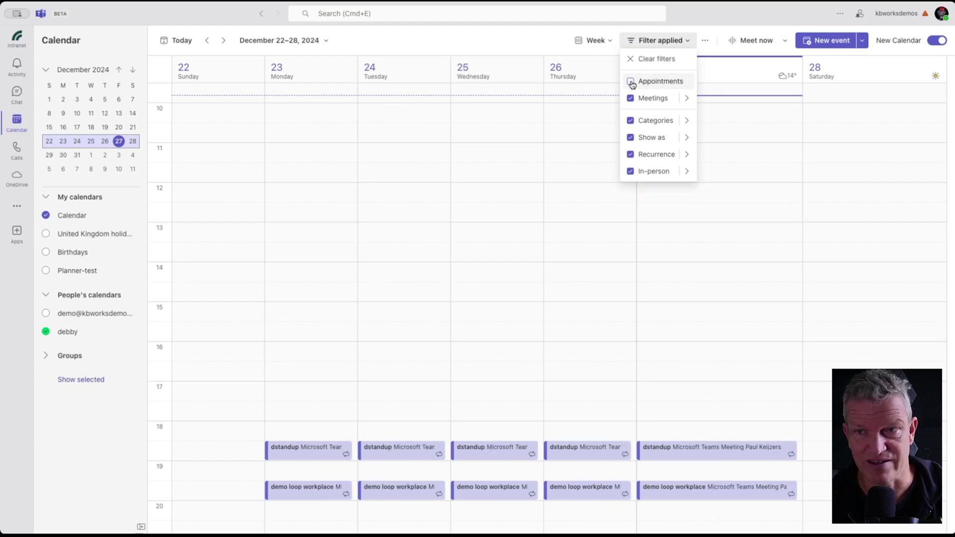
pyautogui.click(631, 82)
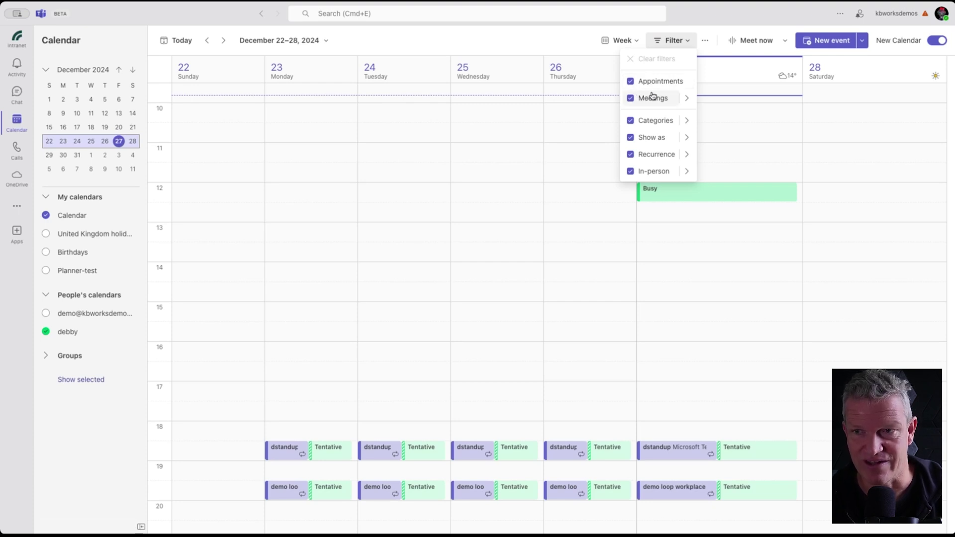
pyautogui.moveTo(692, 101)
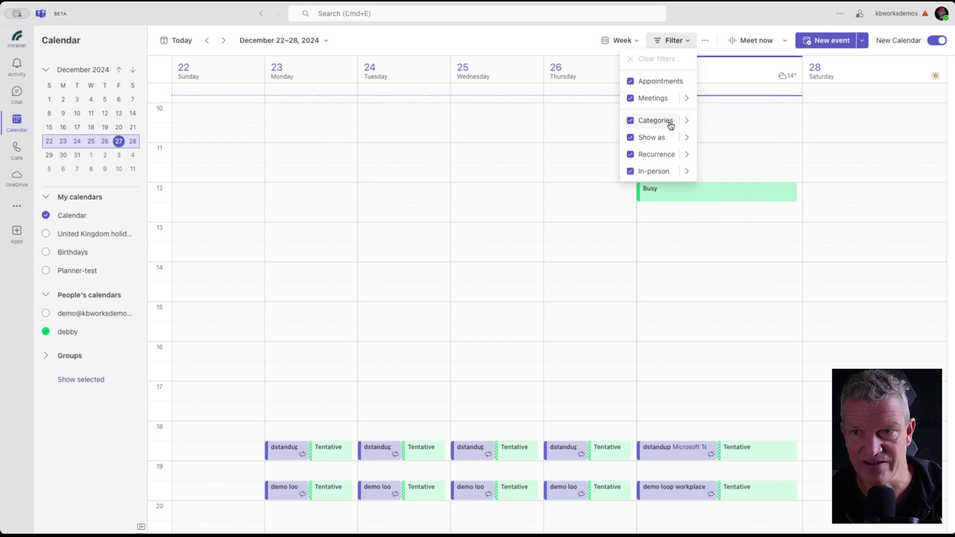
pyautogui.moveTo(691, 127)
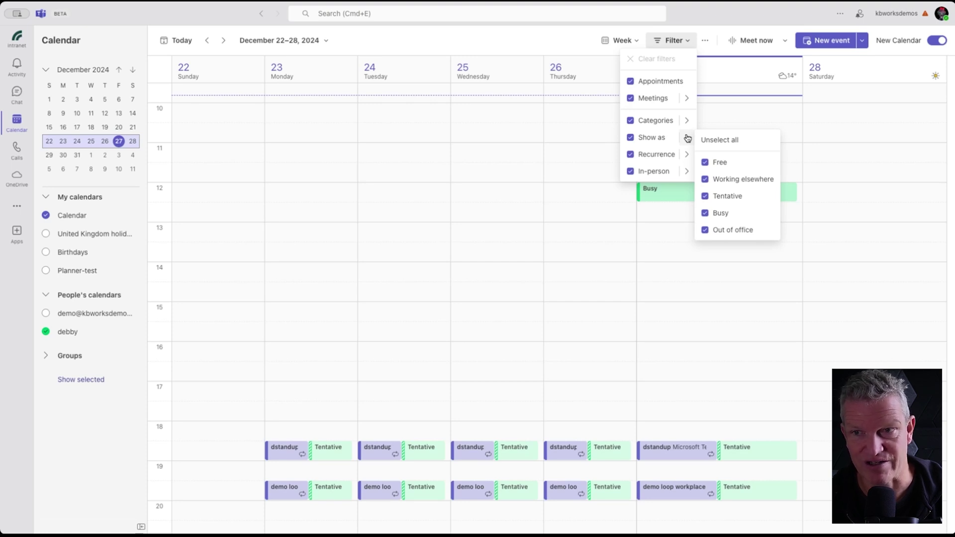
pyautogui.moveTo(684, 159)
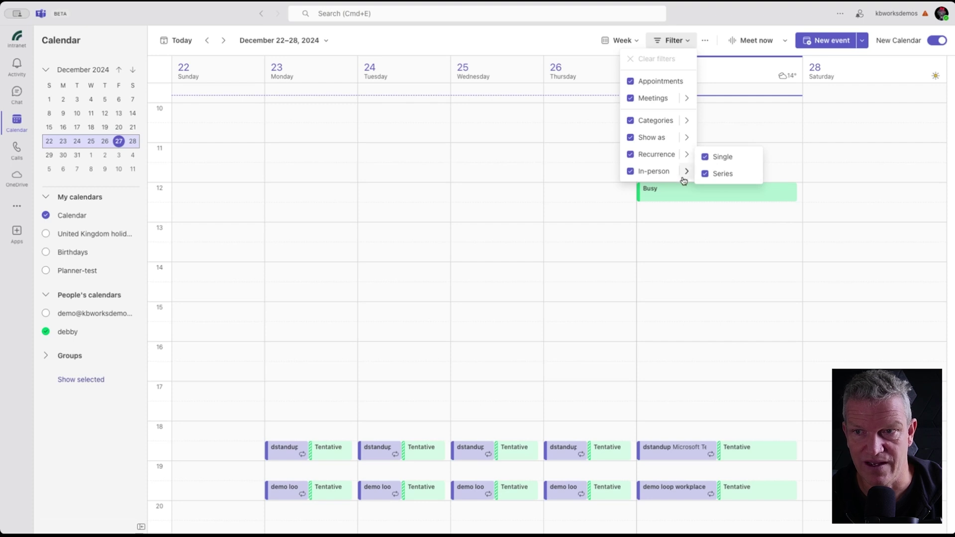
pyautogui.moveTo(684, 178)
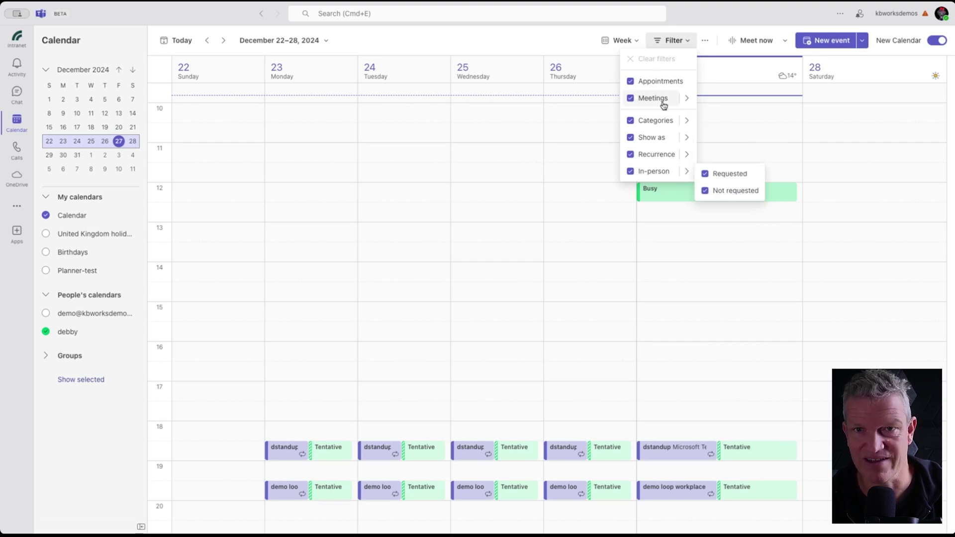
# - Review the sharing and permissions of the main calendar and close them without changes
pyautogui.click(705, 44)
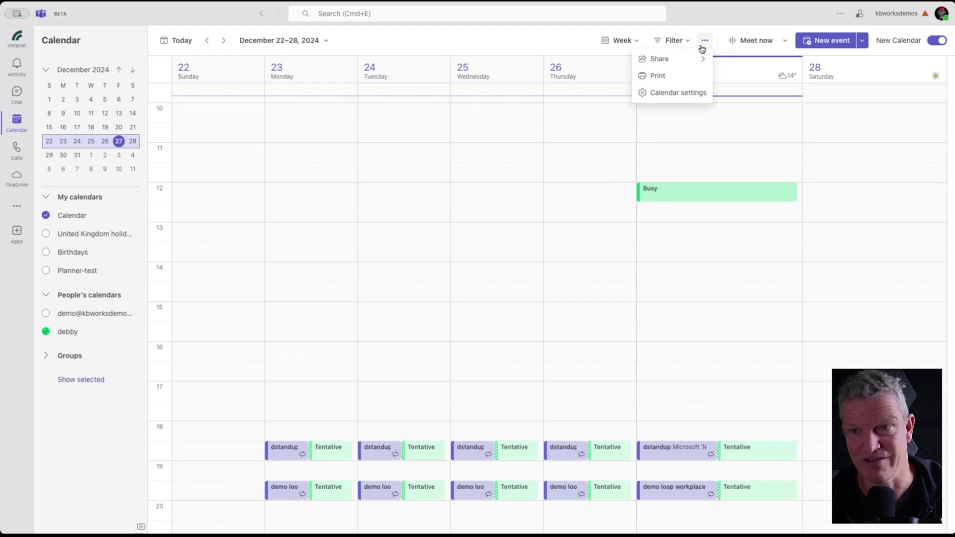
pyautogui.moveTo(696, 59)
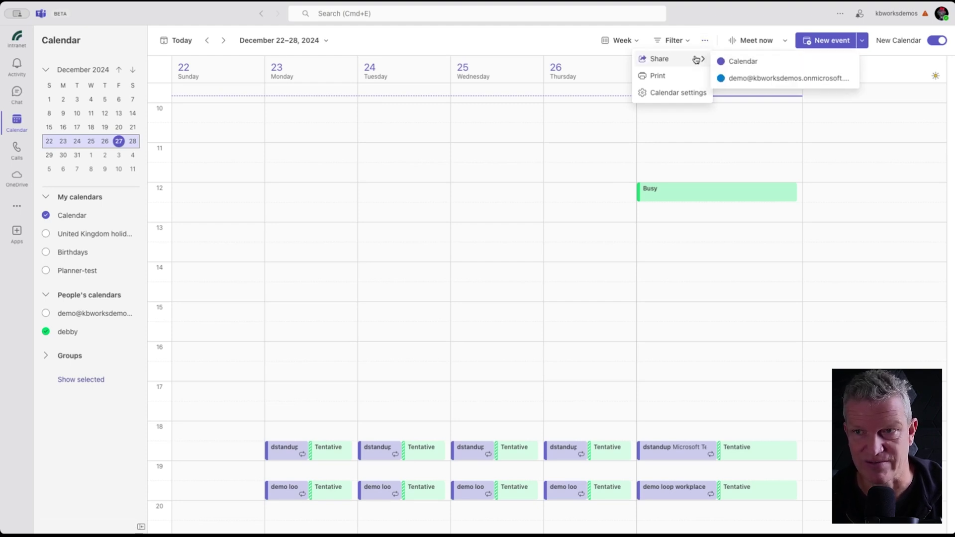
pyautogui.click(774, 59)
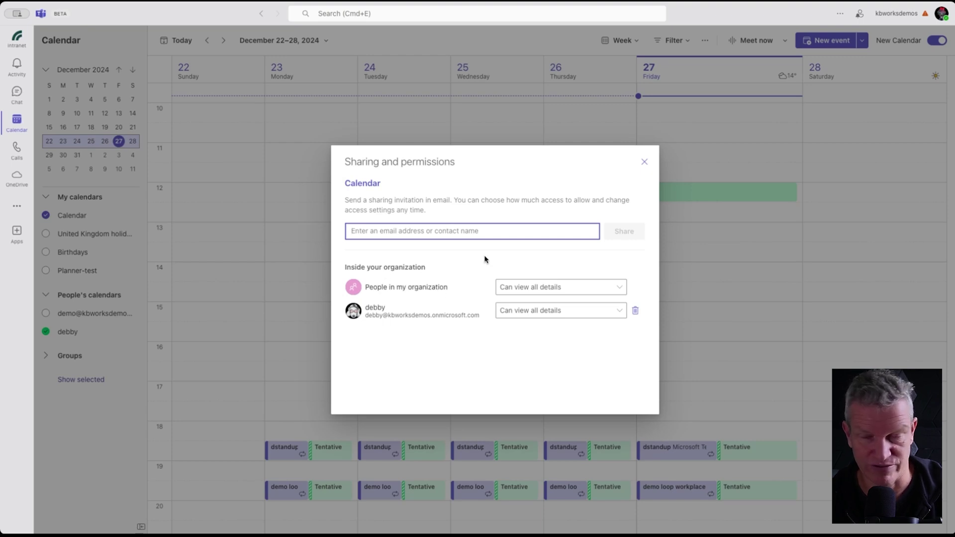
pyautogui.click(643, 163)
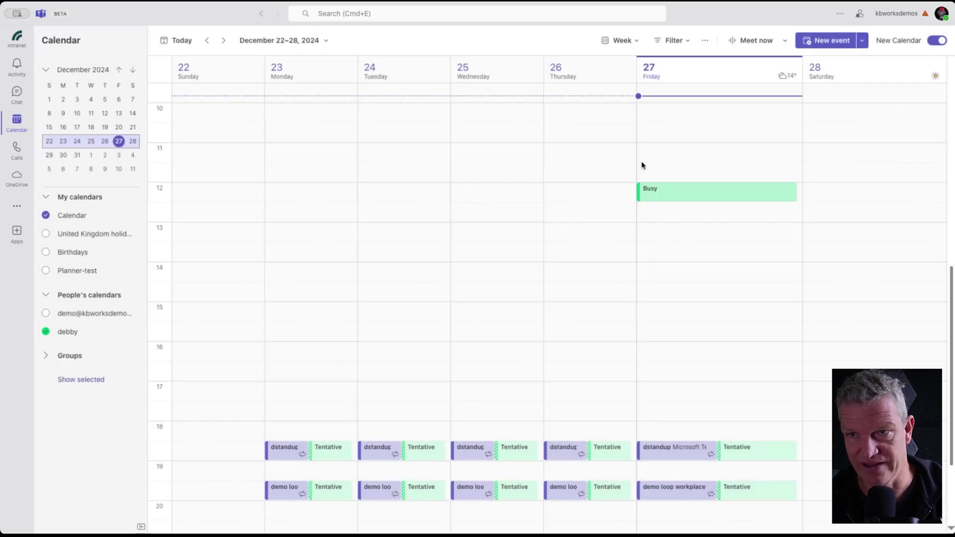
# - Review the calendar's View and Events and invitations settings, including the default reminder choices
pyautogui.click(705, 44)
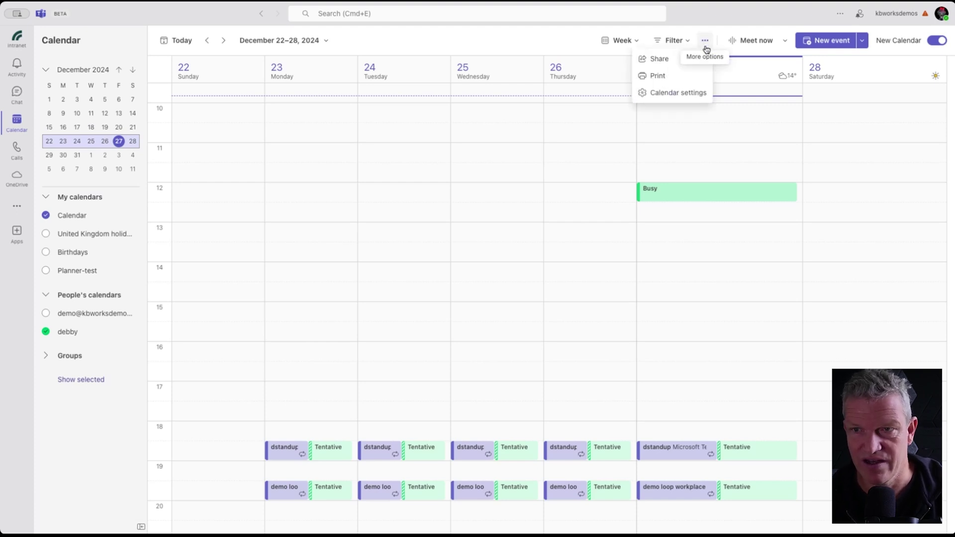
pyautogui.click(686, 92)
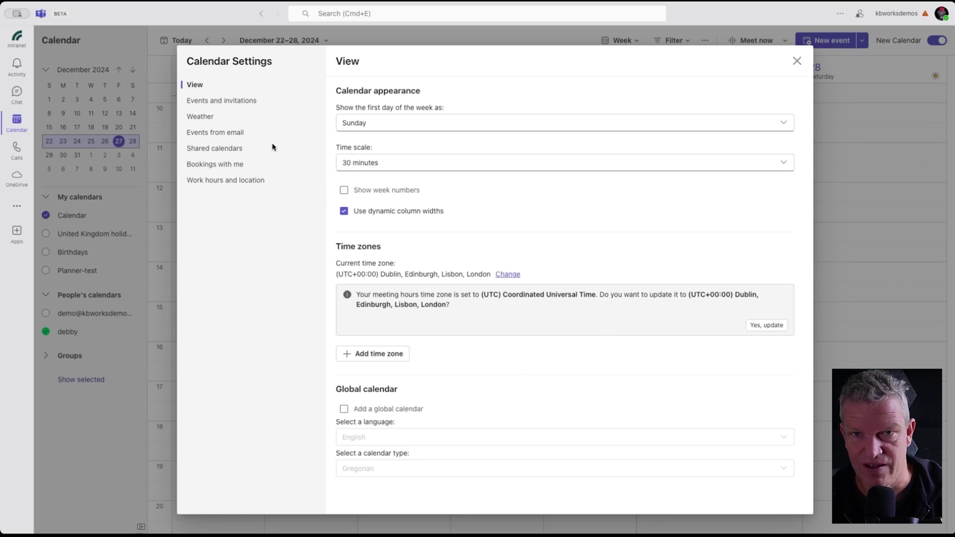
pyautogui.click(230, 102)
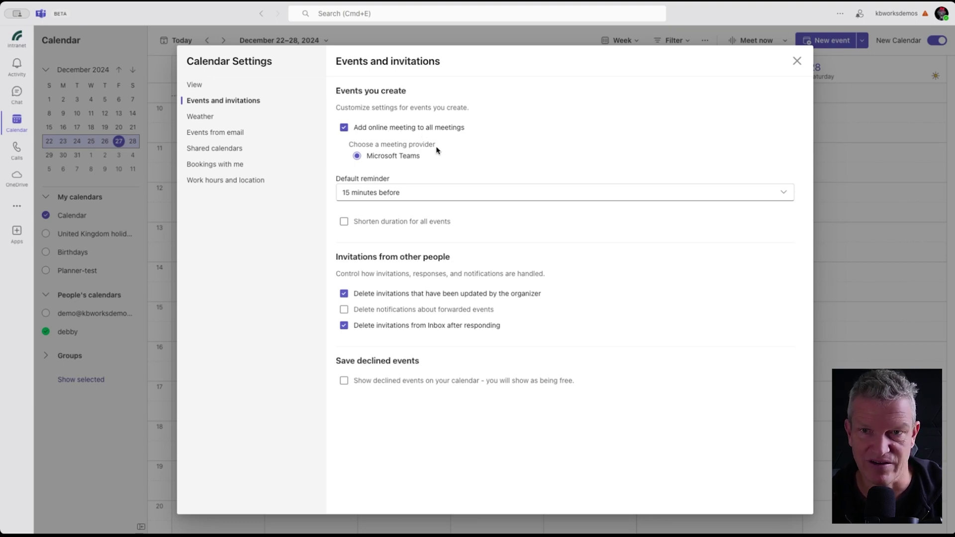
pyautogui.click(440, 193)
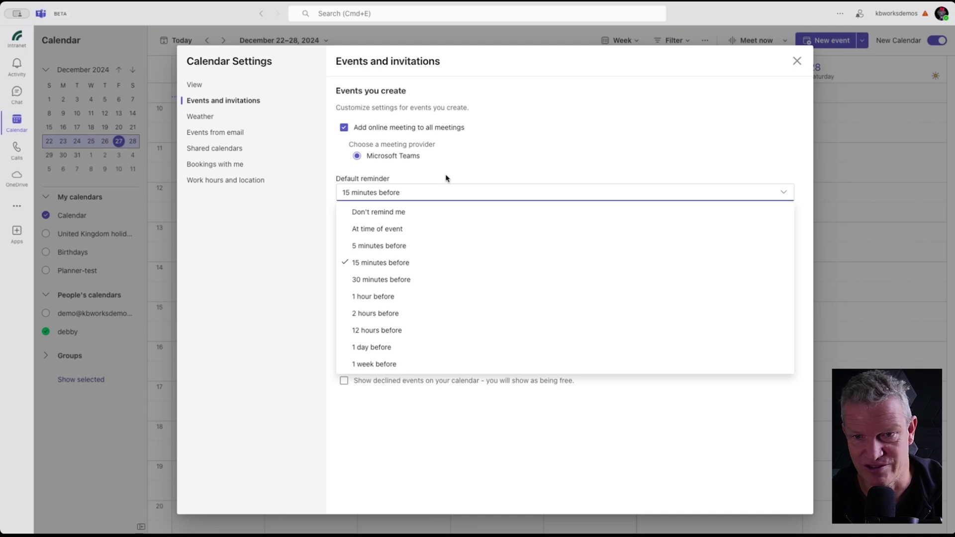
pyautogui.click(446, 178)
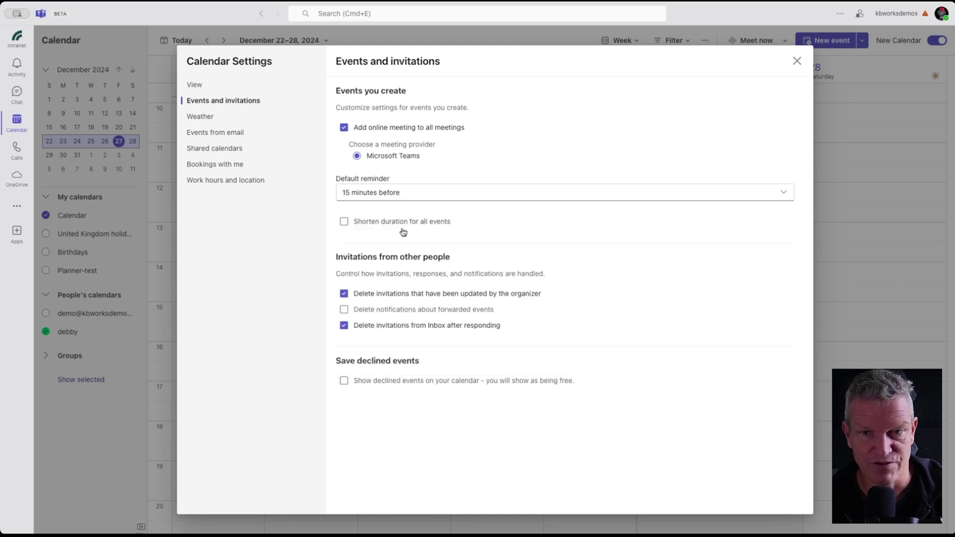
# - Try the options to shorten the duration of all events and to show declined events, turning each back off
pyautogui.click(374, 225)
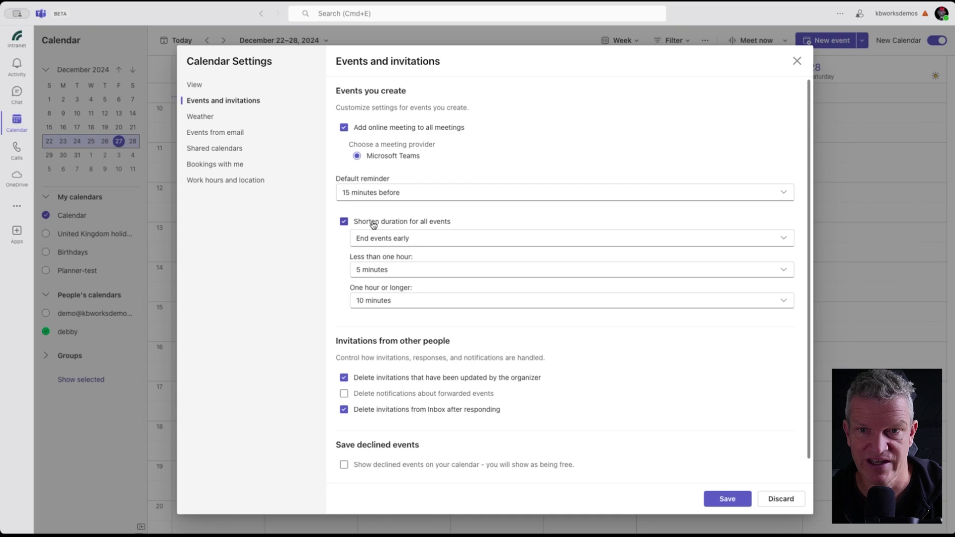
pyautogui.click(374, 225)
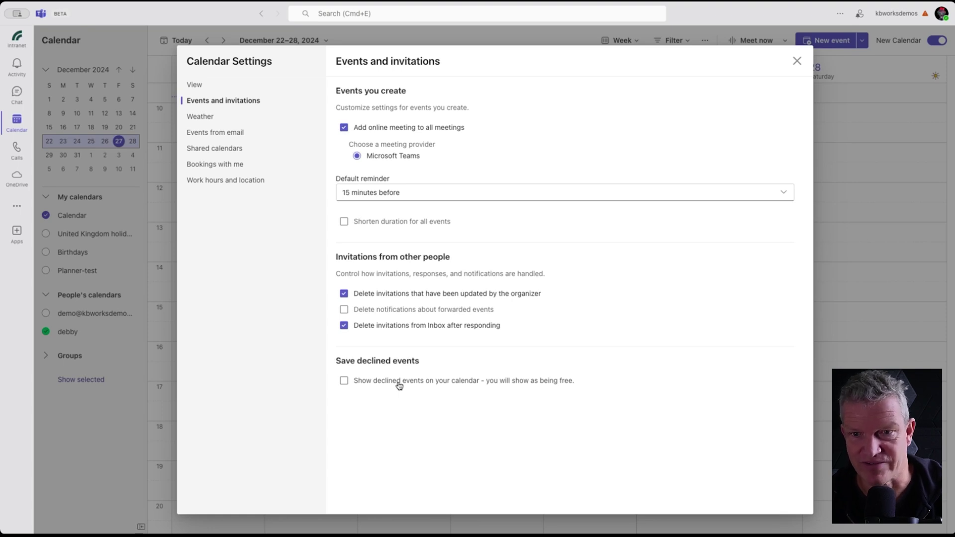
pyautogui.click(398, 383)
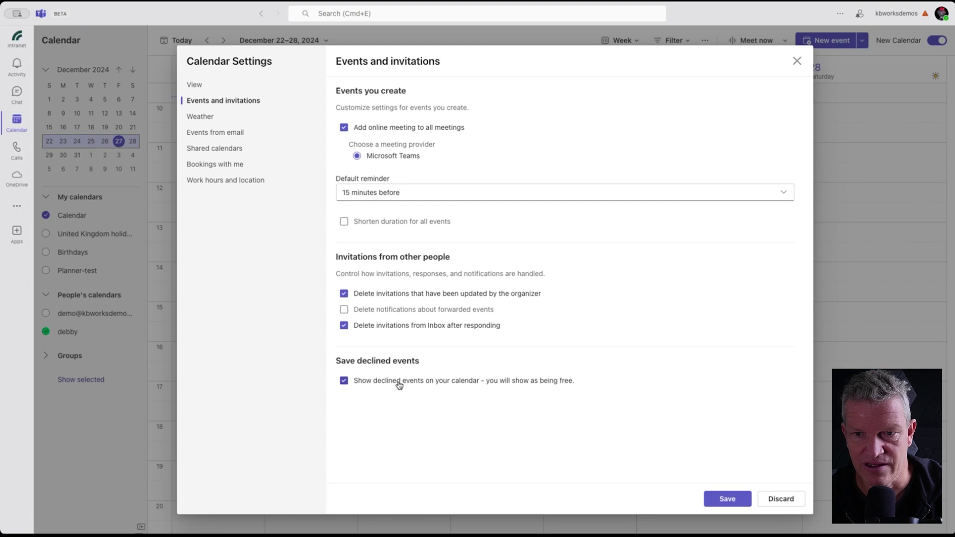
pyautogui.click(399, 383)
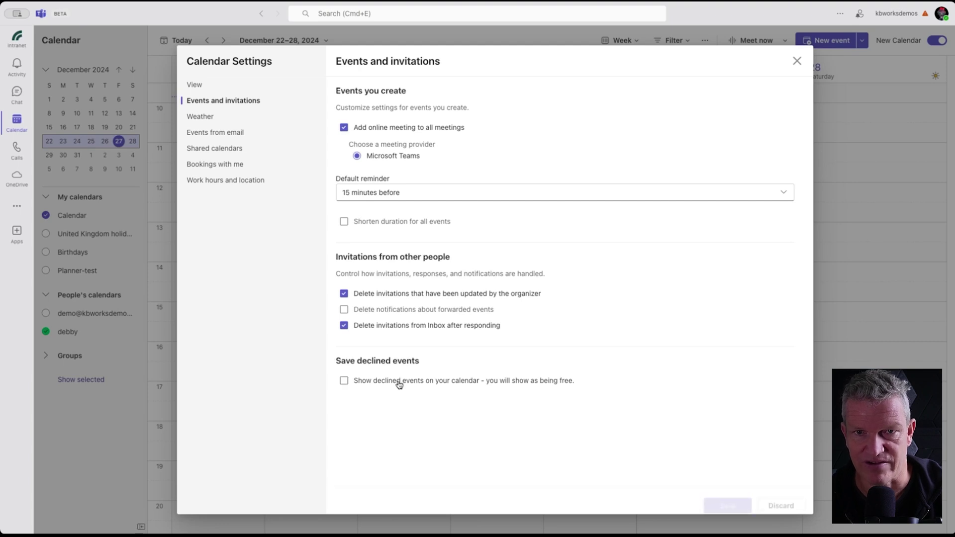
# - Review the Weather and Events from email settings, including the display choices for package deliveries
pyautogui.click(220, 119)
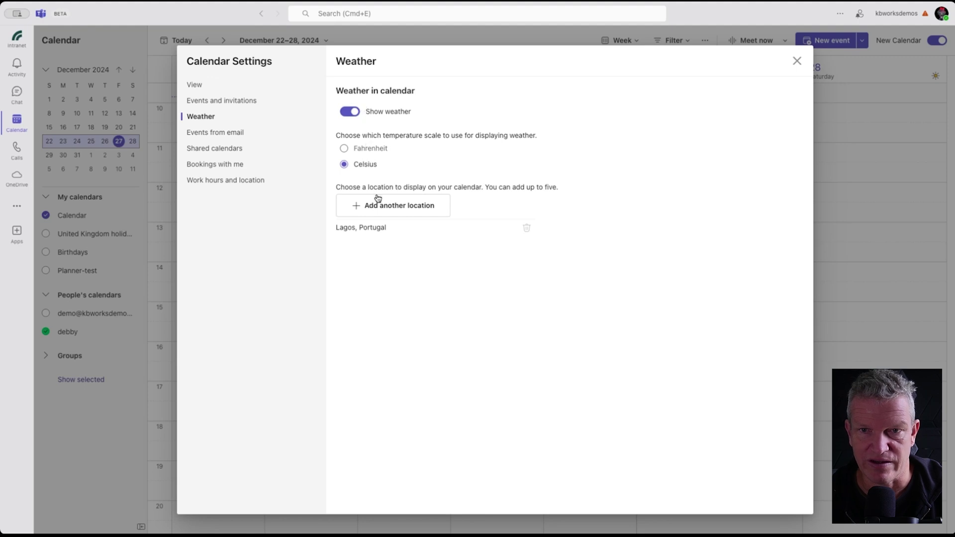
pyautogui.click(229, 135)
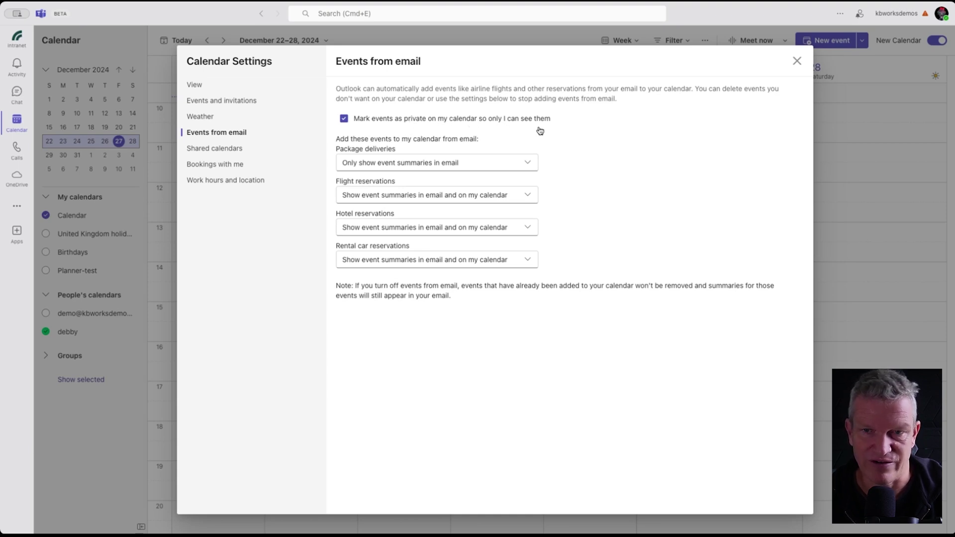
pyautogui.click(495, 166)
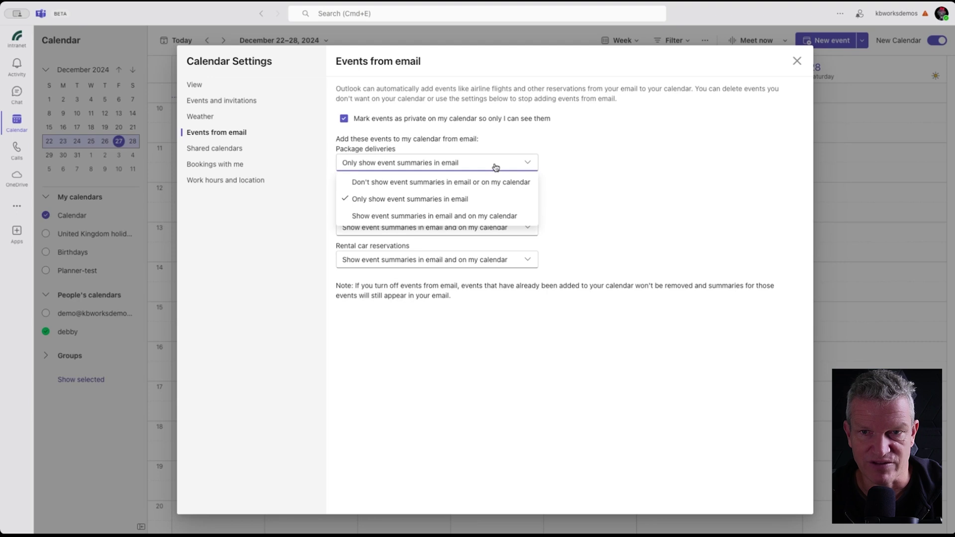
pyautogui.click(495, 165)
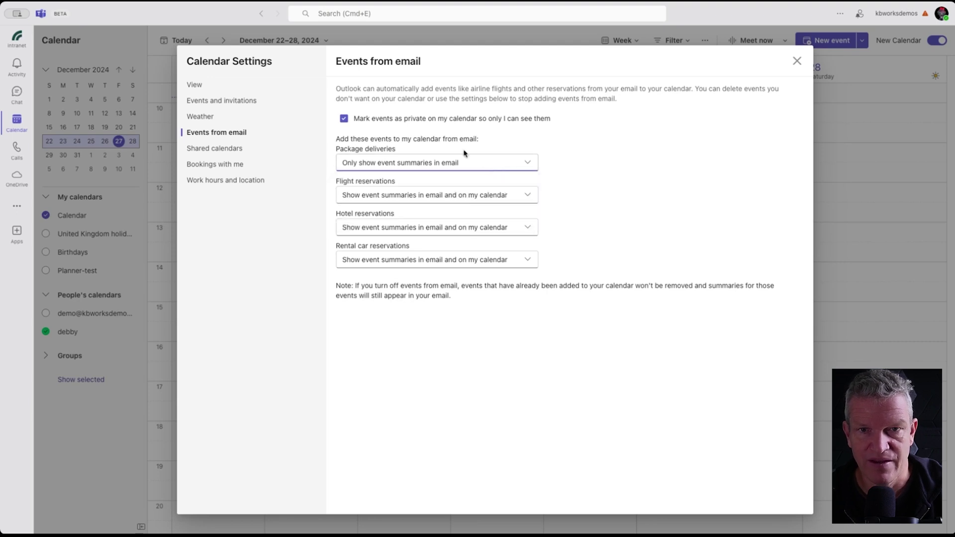
# - Examine the Shared calendars settings, including the calendars available for sharing and the publishing options
pyautogui.click(232, 149)
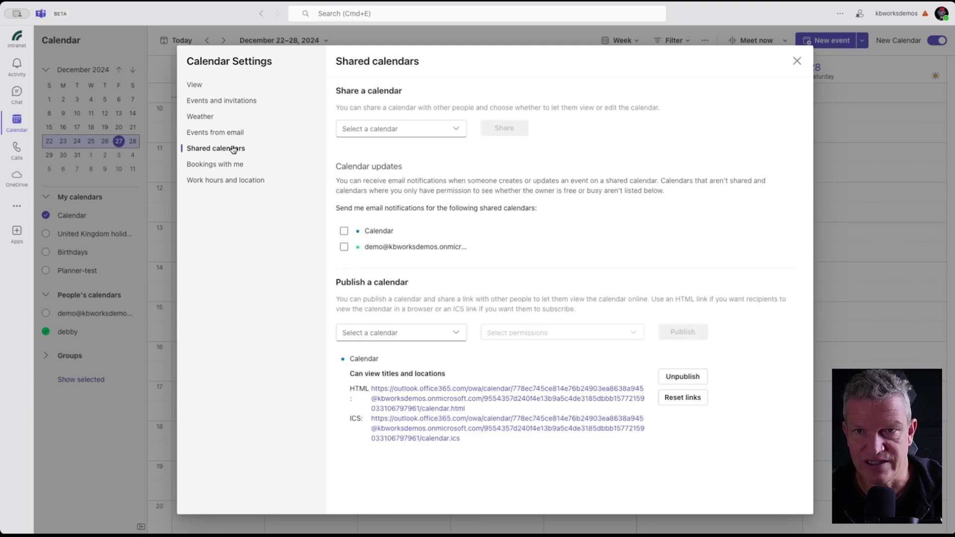
pyautogui.click(409, 130)
pyautogui.click(409, 131)
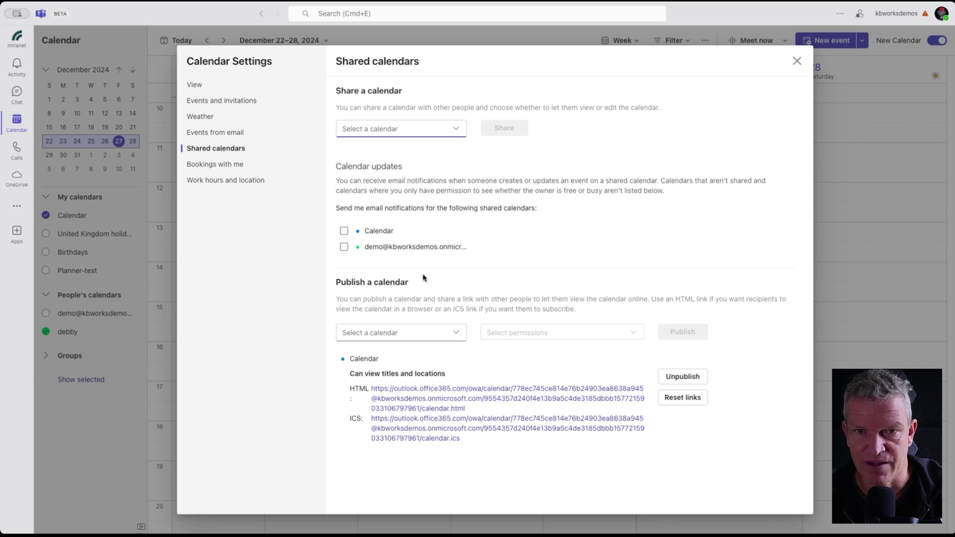
# - Check the Bookings with me settings and set Sunday's work location to Remote in the work hours settings
pyautogui.click(228, 166)
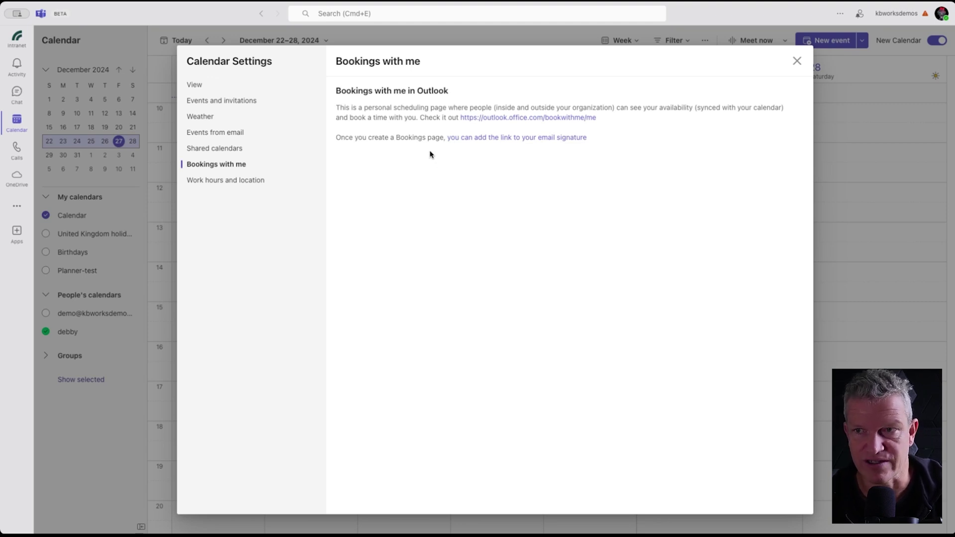
pyautogui.click(254, 181)
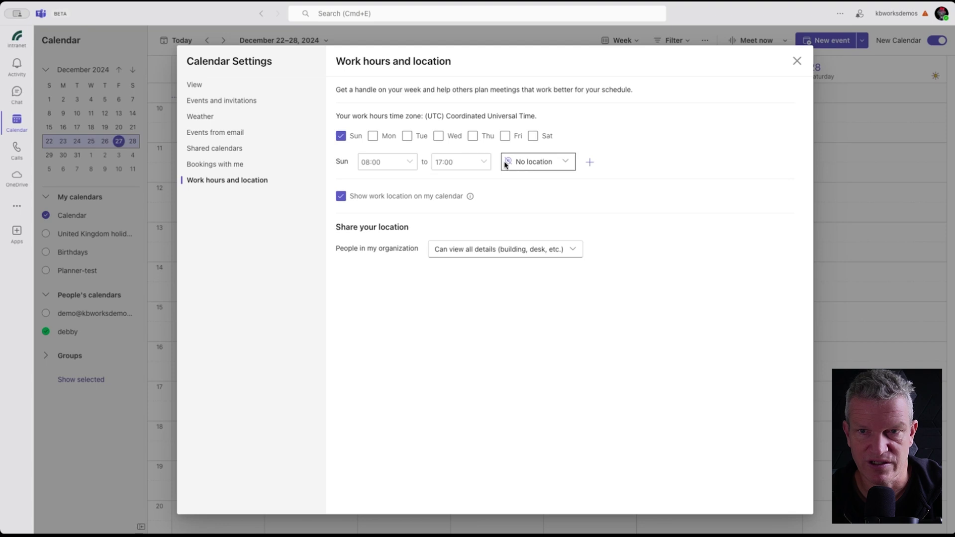
pyautogui.click(550, 165)
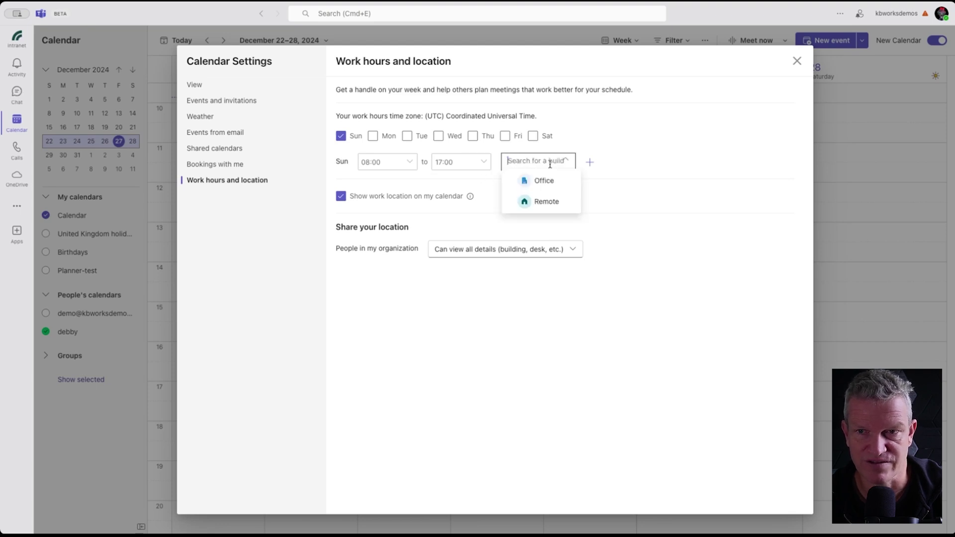
pyautogui.click(546, 201)
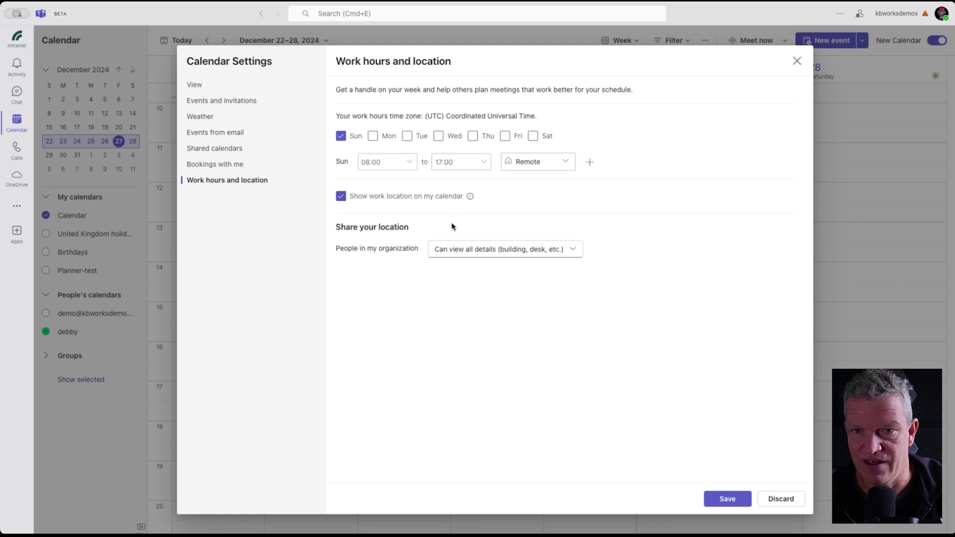
# - Review the location sharing choices for people in the organization, then save the work hours and location settings and close them
pyautogui.click(513, 256)
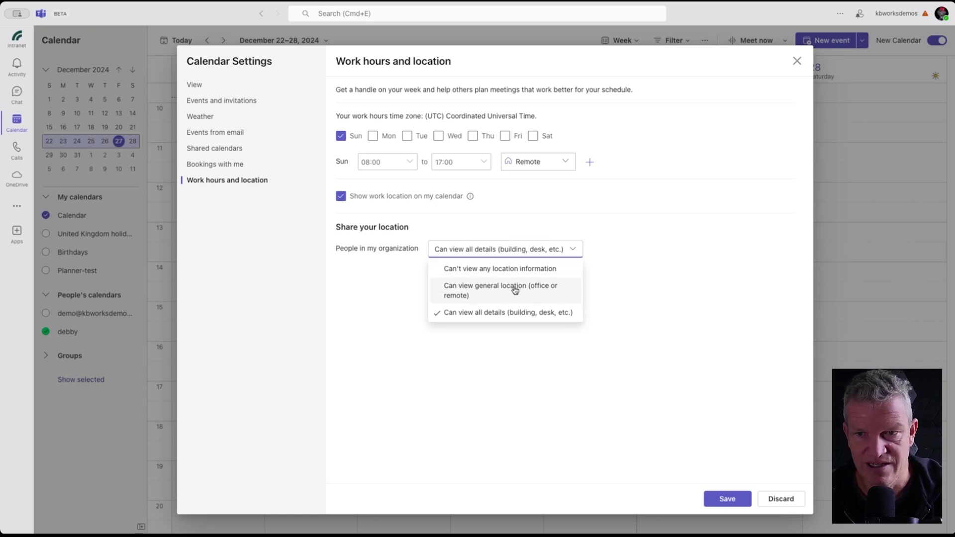
pyautogui.click(626, 295)
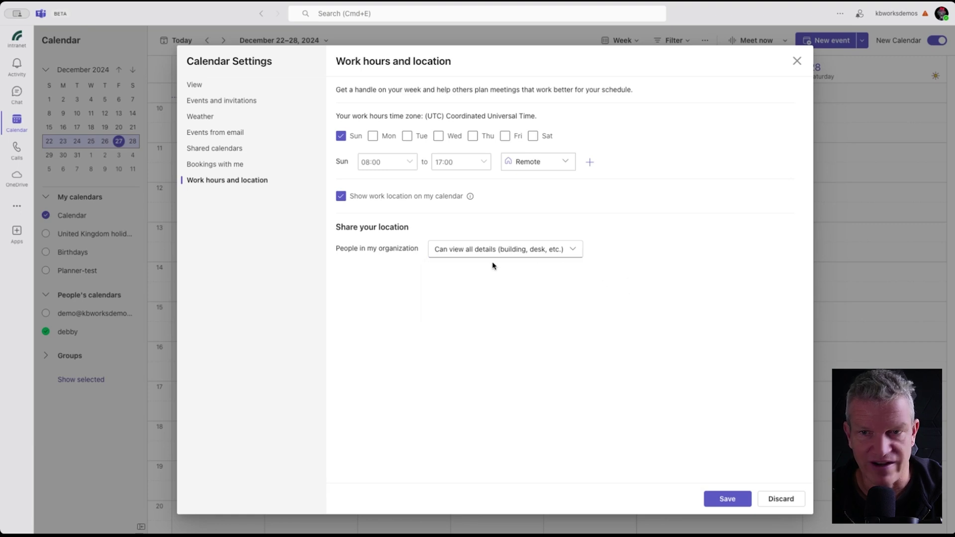
pyautogui.click(735, 501)
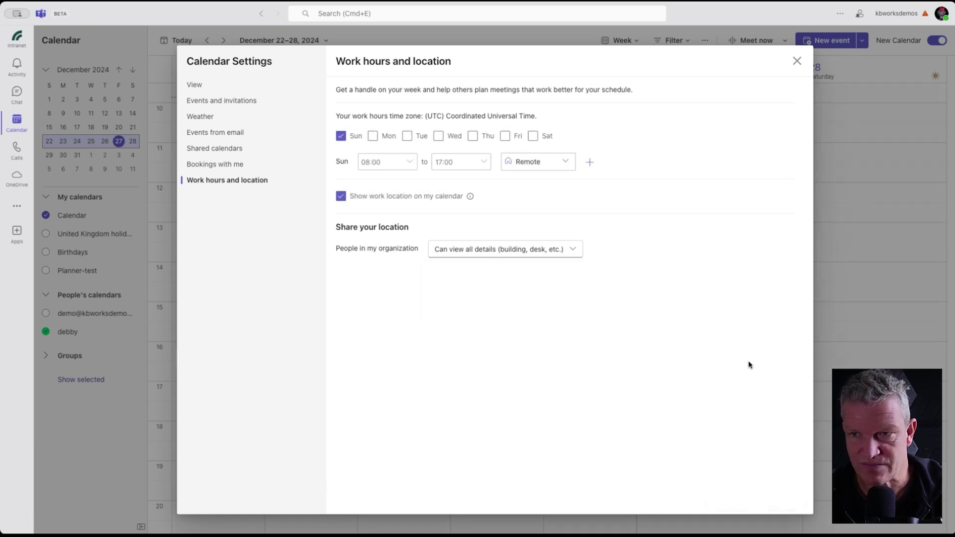
pyautogui.click(797, 61)
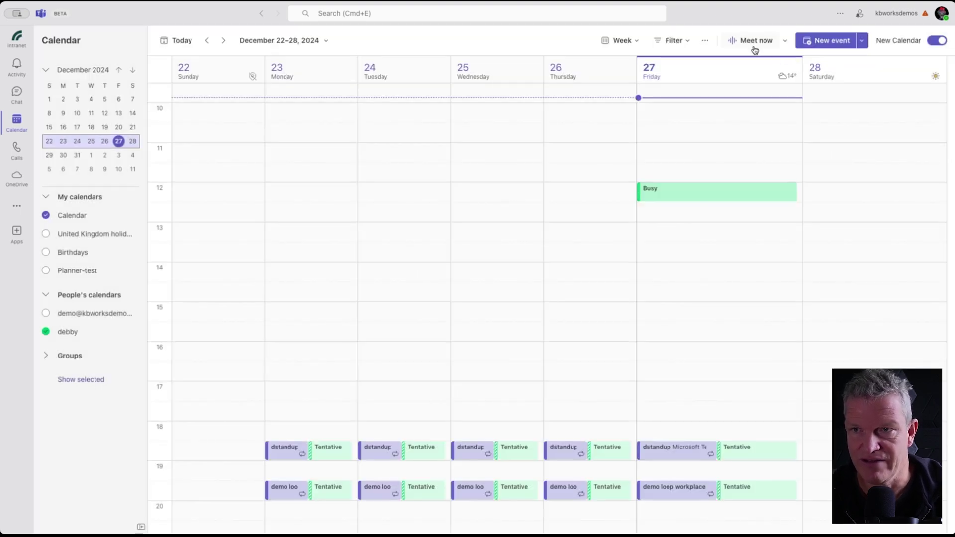
# - Review the instant meeting options and the event types available for a new event
pyautogui.click(785, 44)
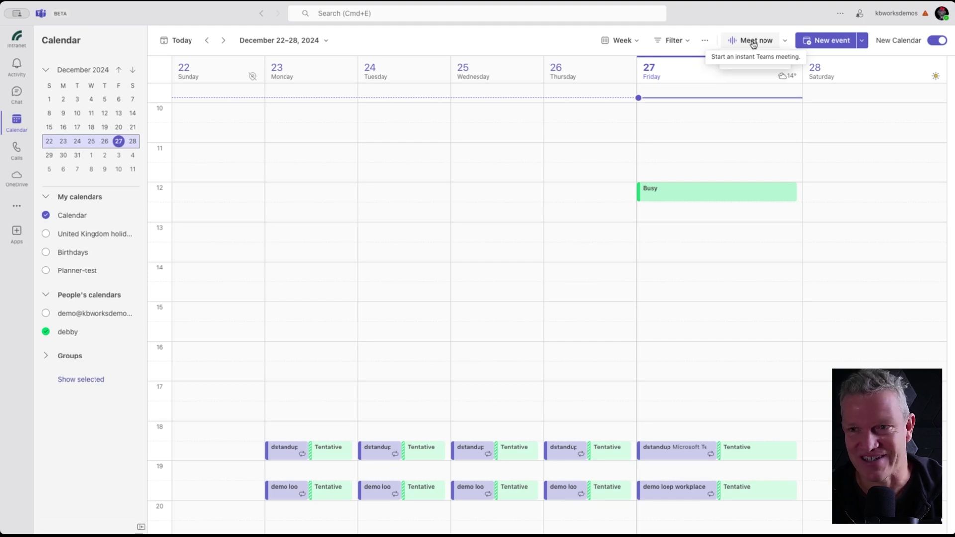
pyautogui.click(785, 40)
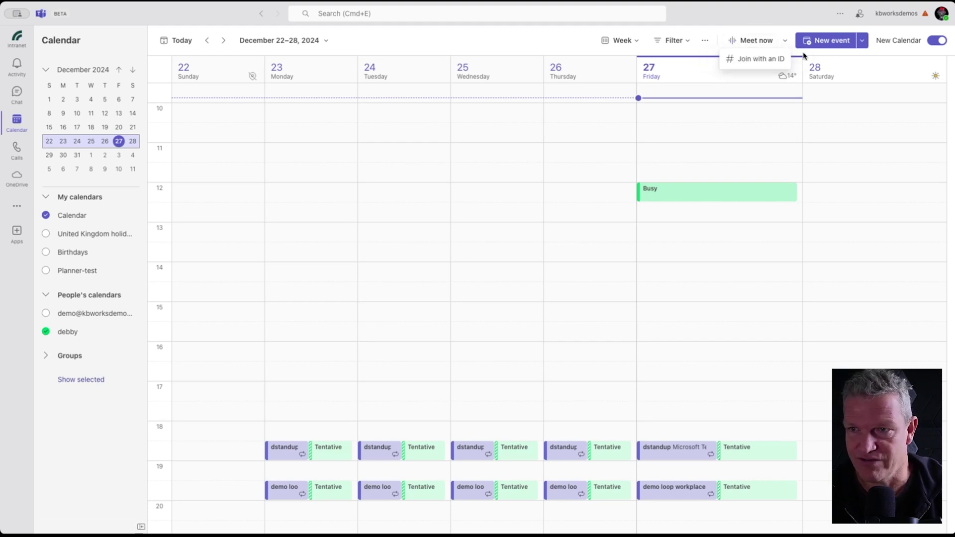
pyautogui.click(865, 45)
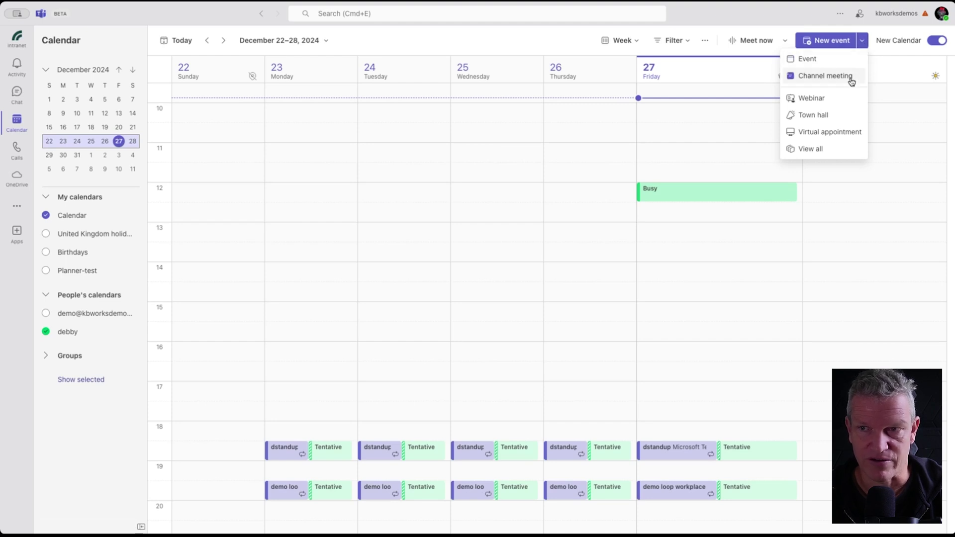
# - Start a new calendar event titled "demo calendar"
pyautogui.click(807, 59)
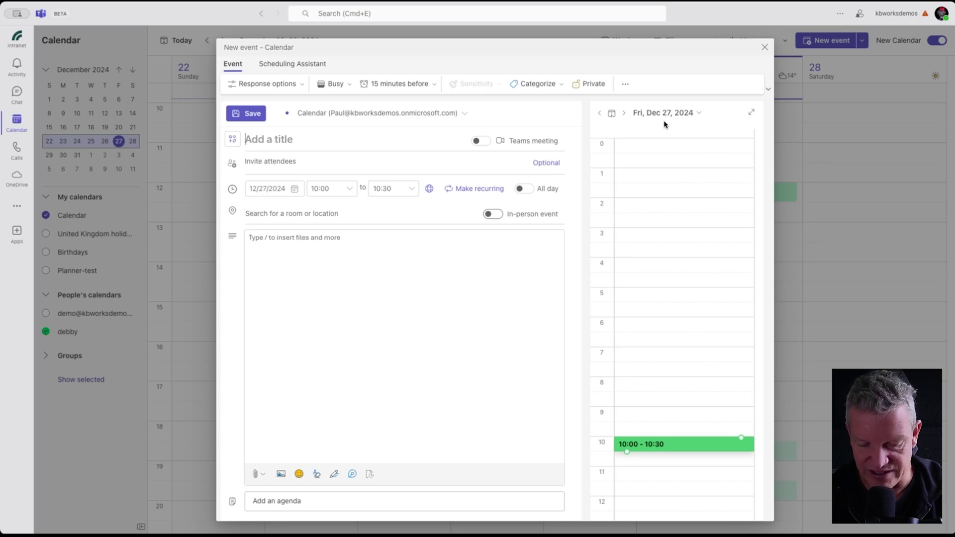
pyautogui.write('demo')
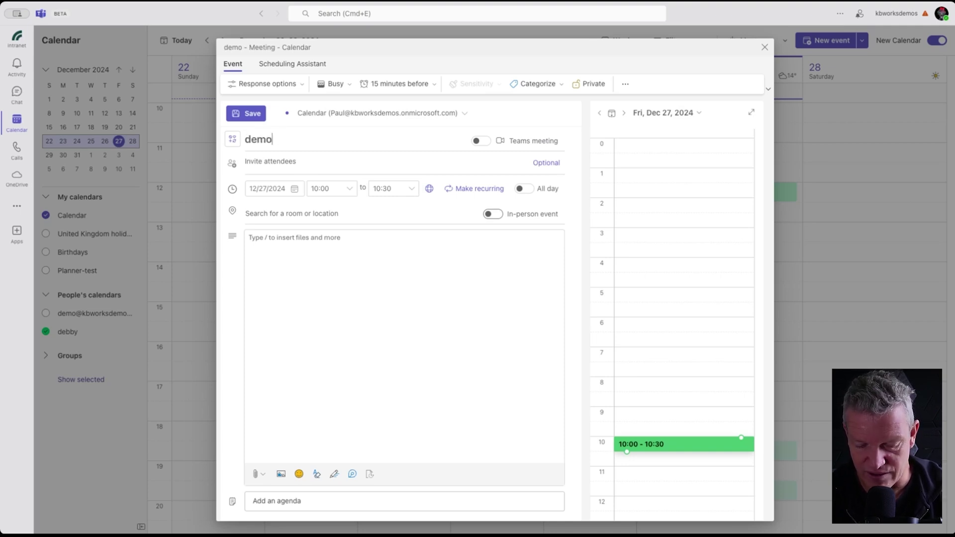
pyautogui.write(' calendar')
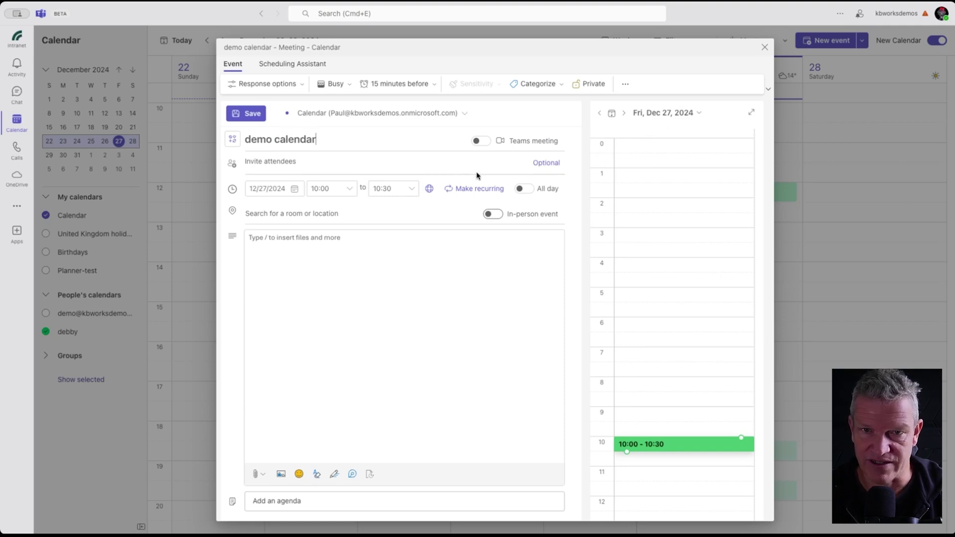
# - Invite a colleague from the suggested contacts as attendee and add a collaborative agenda to the meeting
pyautogui.click(419, 162)
pyautogui.write('de')
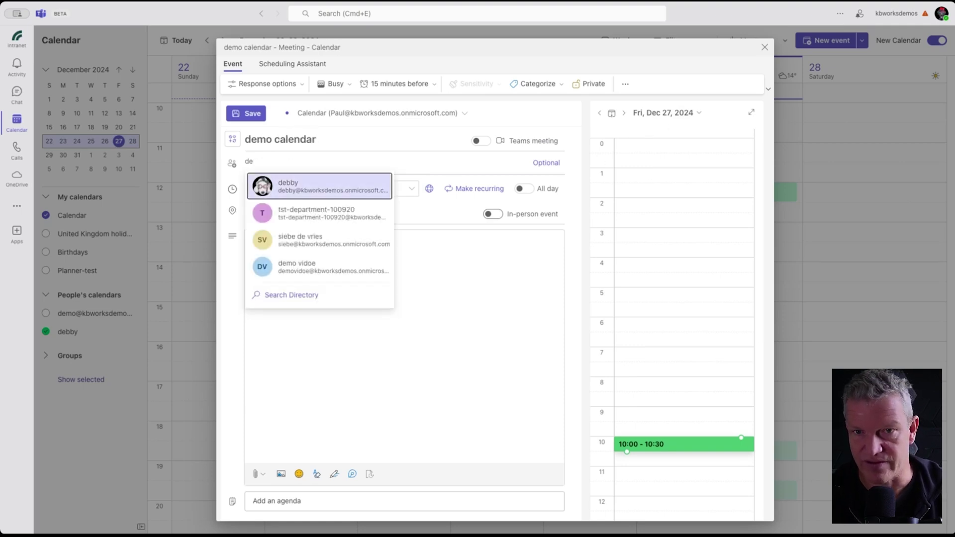
pyautogui.write('bby')
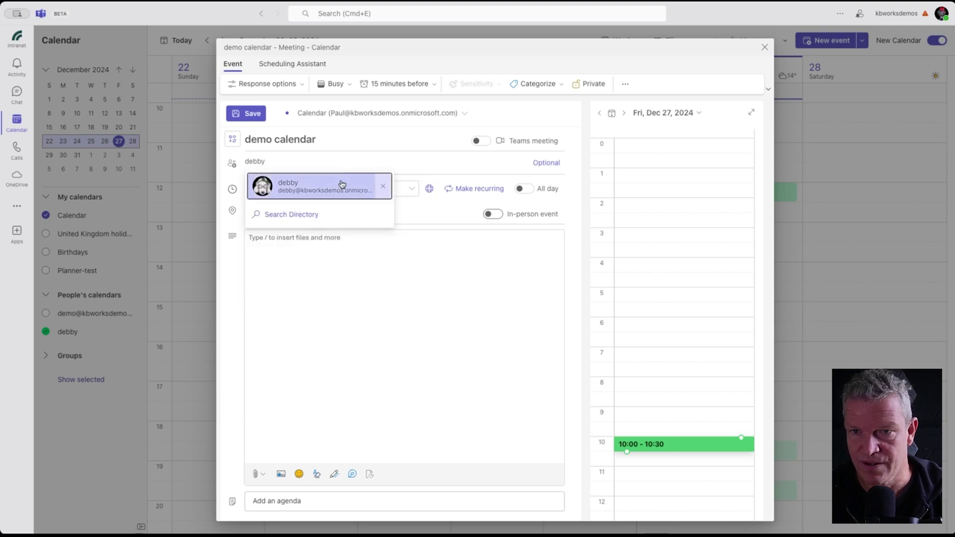
pyautogui.click(342, 184)
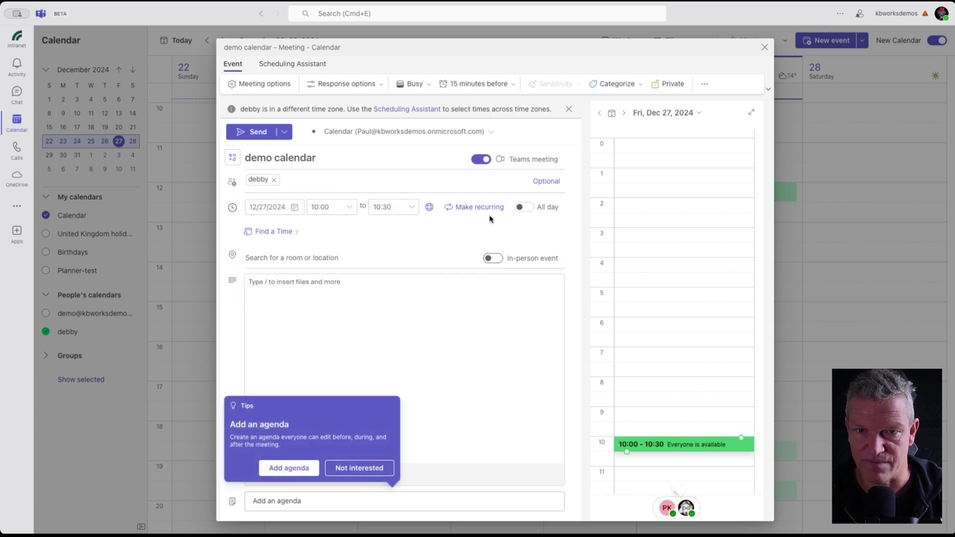
pyautogui.click(376, 346)
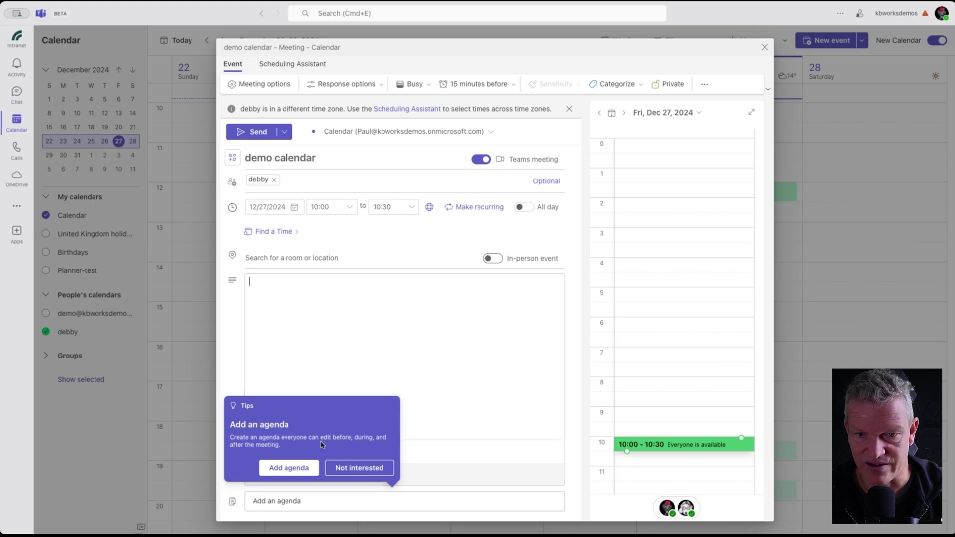
pyautogui.click(307, 471)
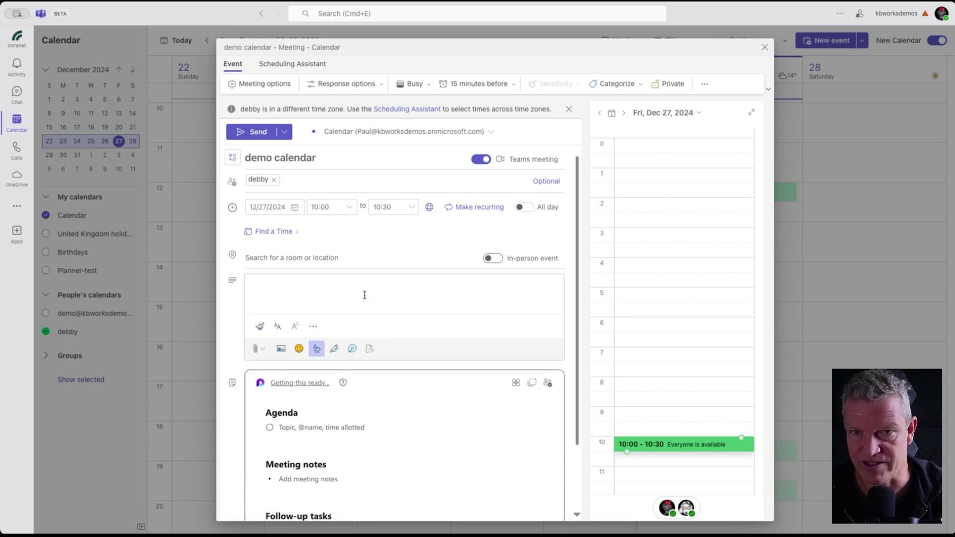
# - Review the new meeting's access options, response options and availability status choices
pyautogui.click(280, 86)
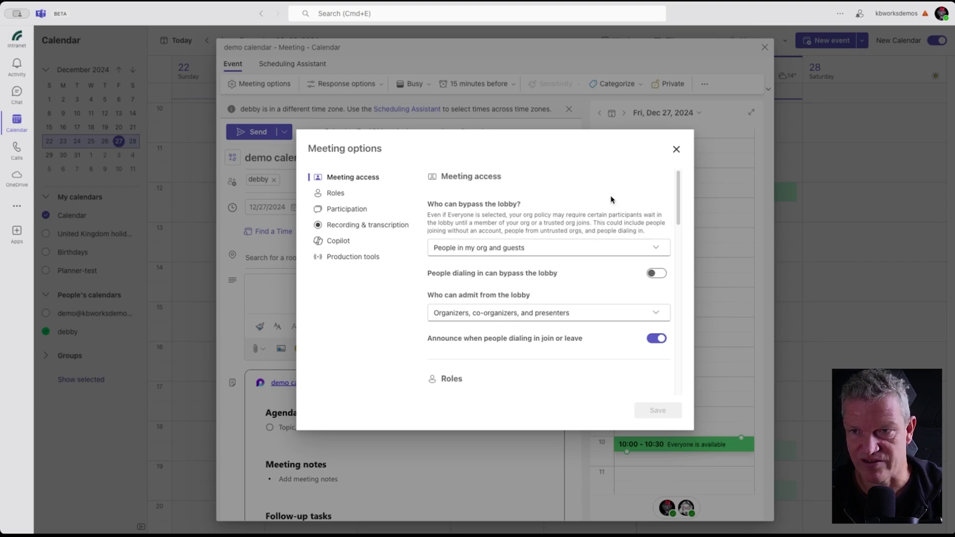
pyautogui.click(676, 151)
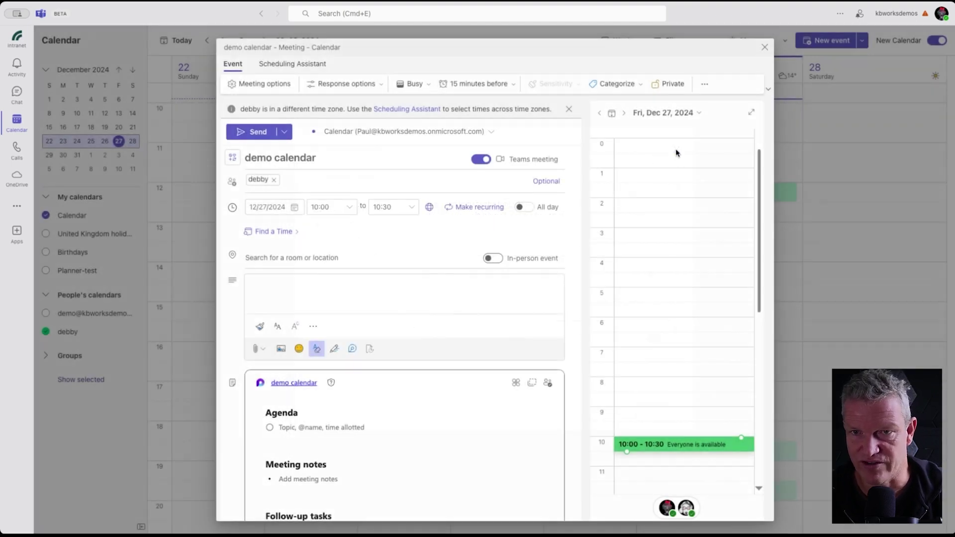
pyautogui.click(358, 91)
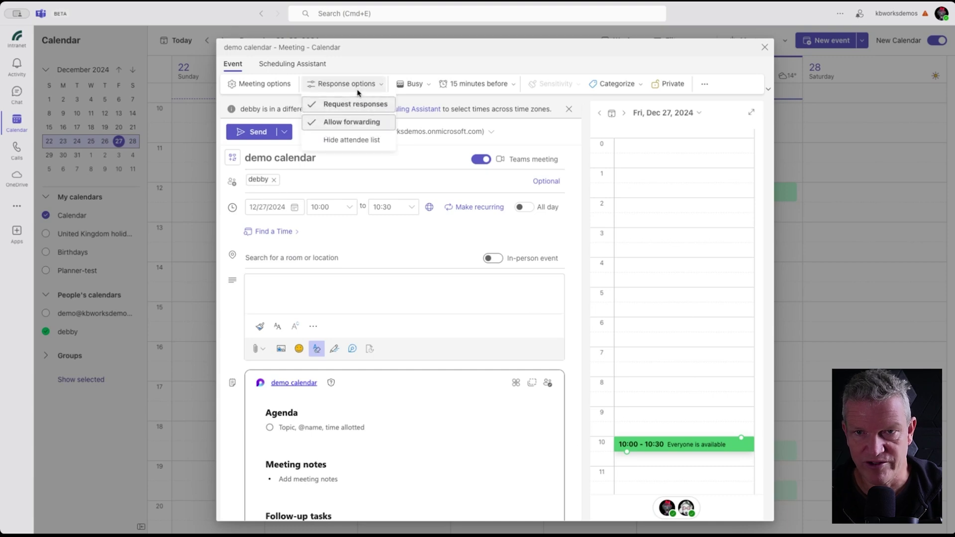
pyautogui.click(357, 91)
pyautogui.click(429, 93)
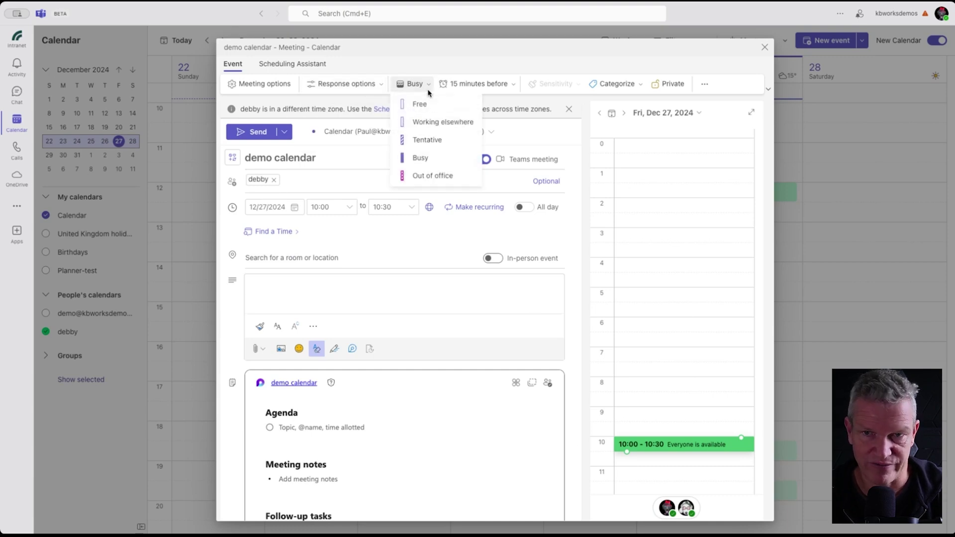
pyautogui.click(429, 93)
# - Review the meeting's reminder times, categories and additional add-in options such as My Templates
pyautogui.click(494, 88)
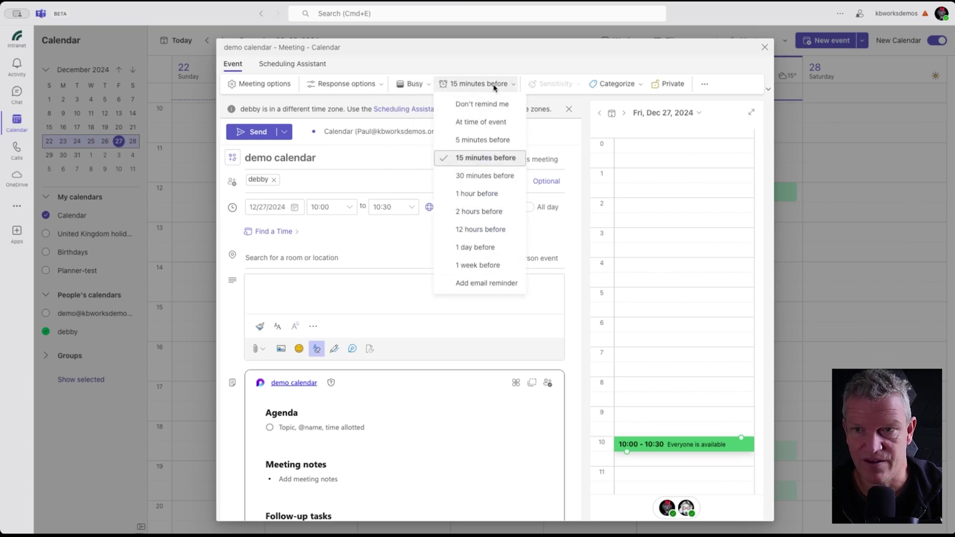
pyautogui.click(549, 88)
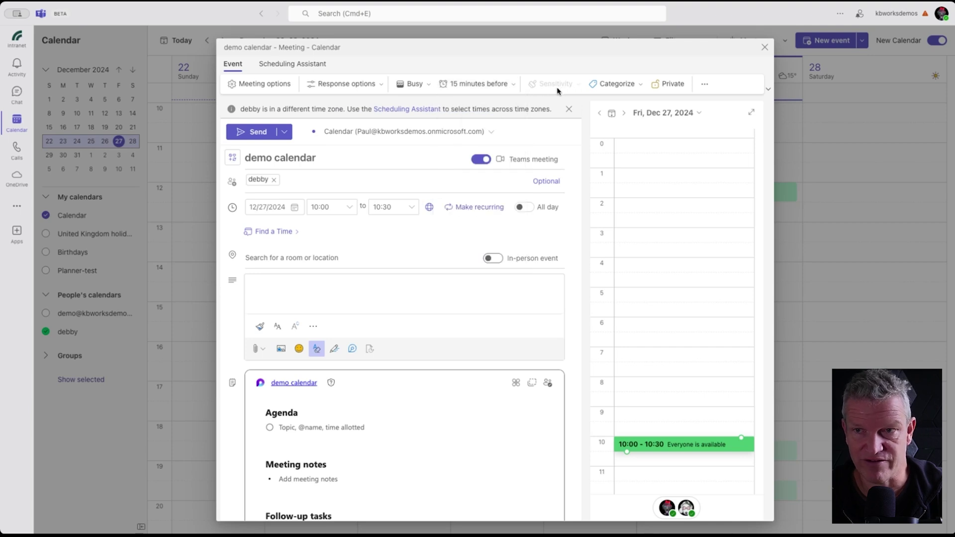
pyautogui.click(605, 88)
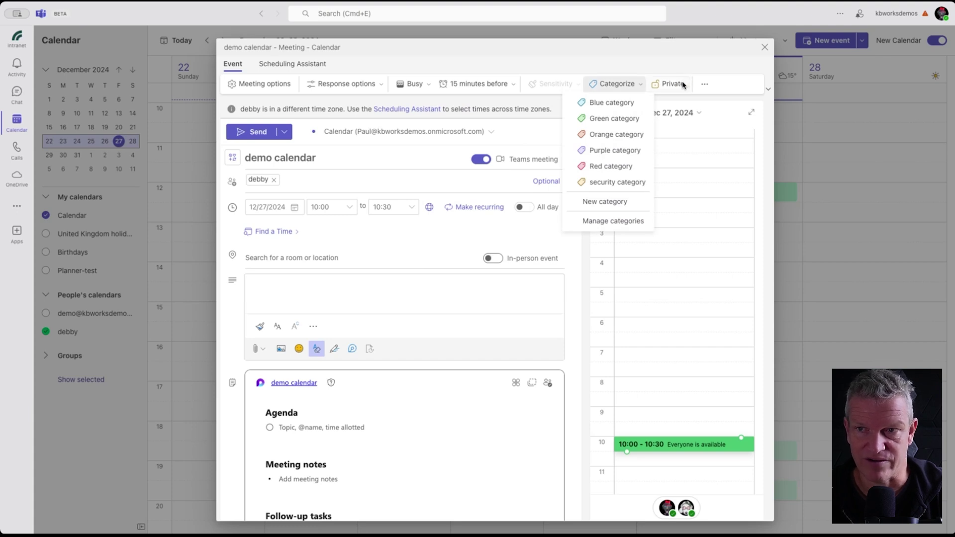
pyautogui.click(704, 85)
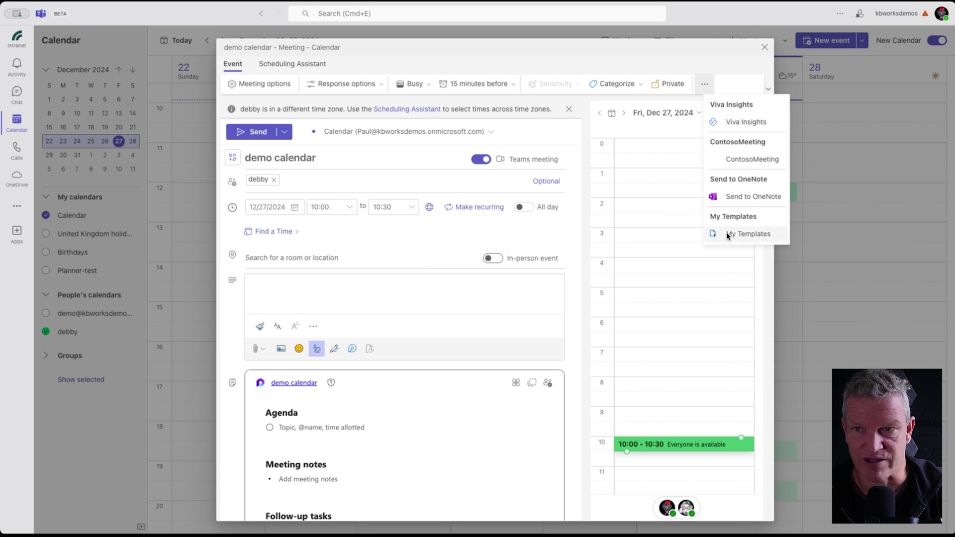
pyautogui.click(724, 63)
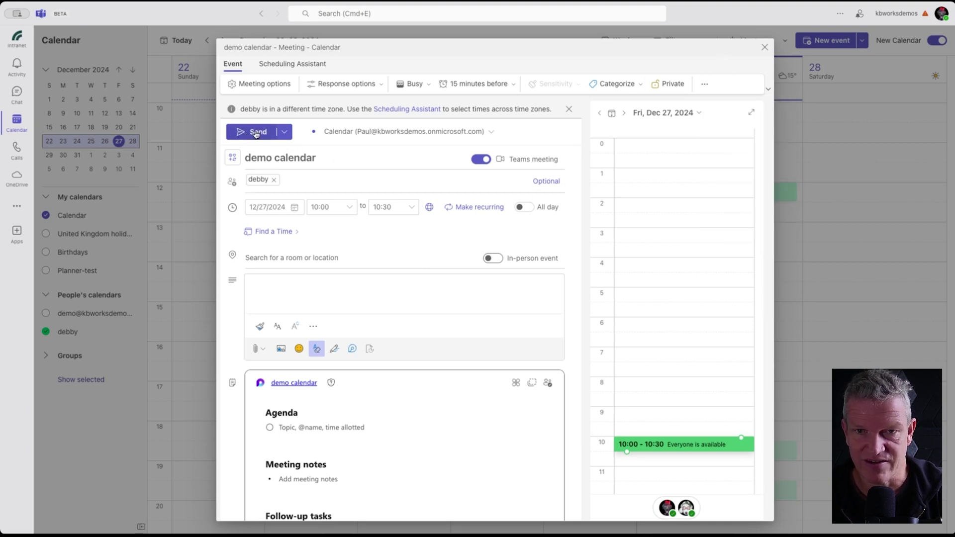
# - Check the sending choices and send the "demo calendar" meeting invitation
pyautogui.click(285, 133)
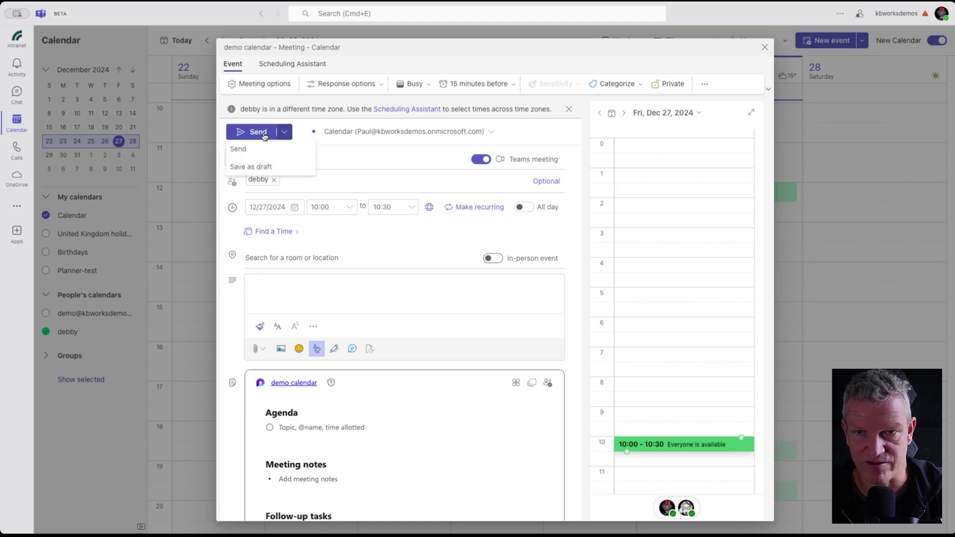
pyautogui.click(260, 132)
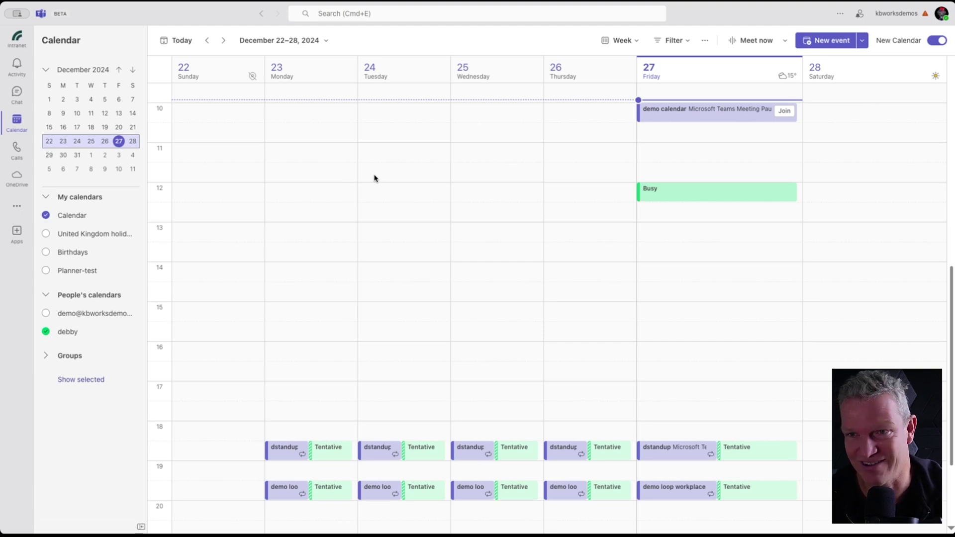
# - Open the "demo calendar" meeting on Friday for editing and review its additional options, including Breakout rooms
pyautogui.click(664, 119)
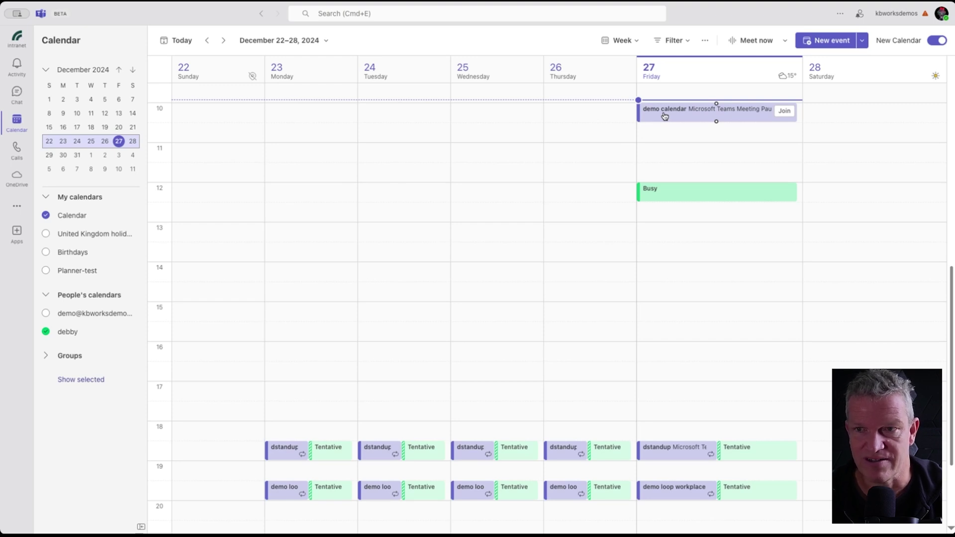
pyautogui.click(664, 115)
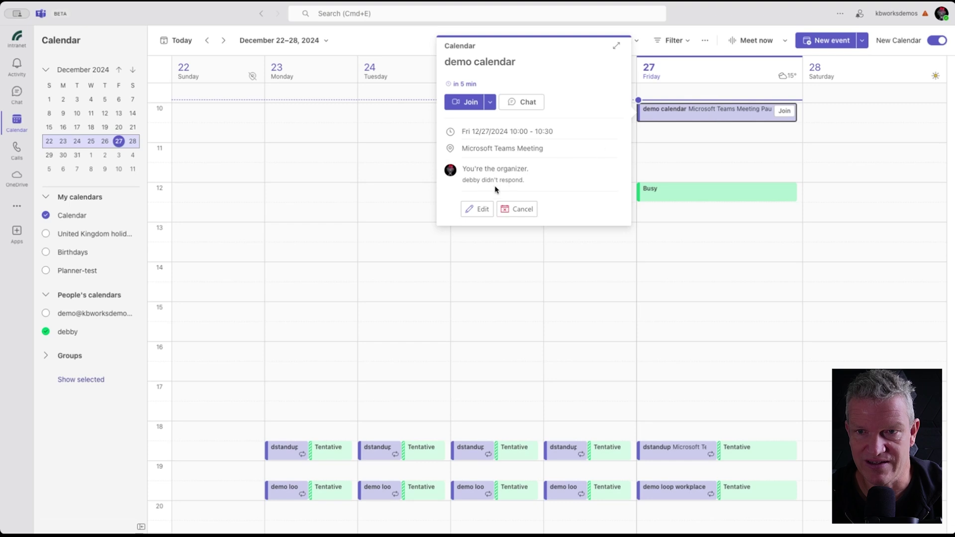
pyautogui.click(479, 209)
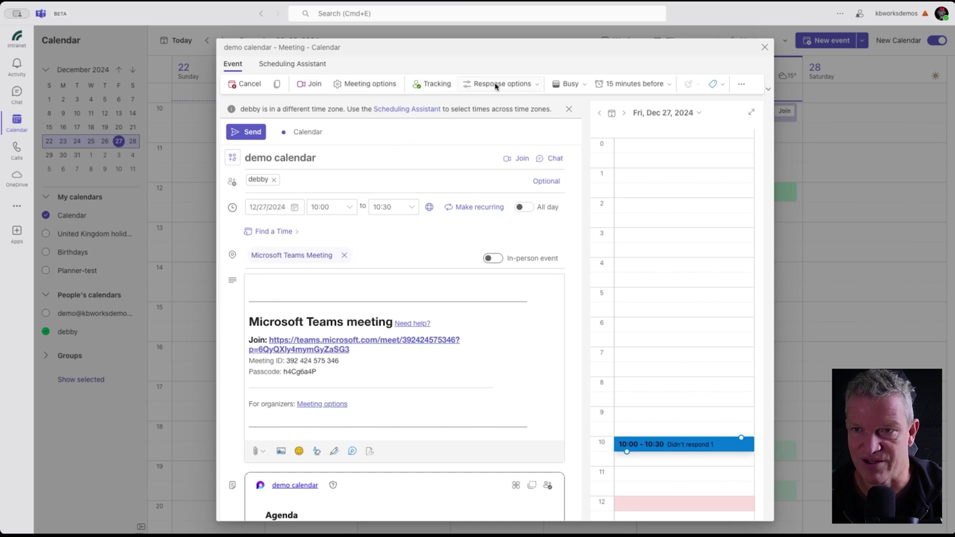
pyautogui.click(744, 86)
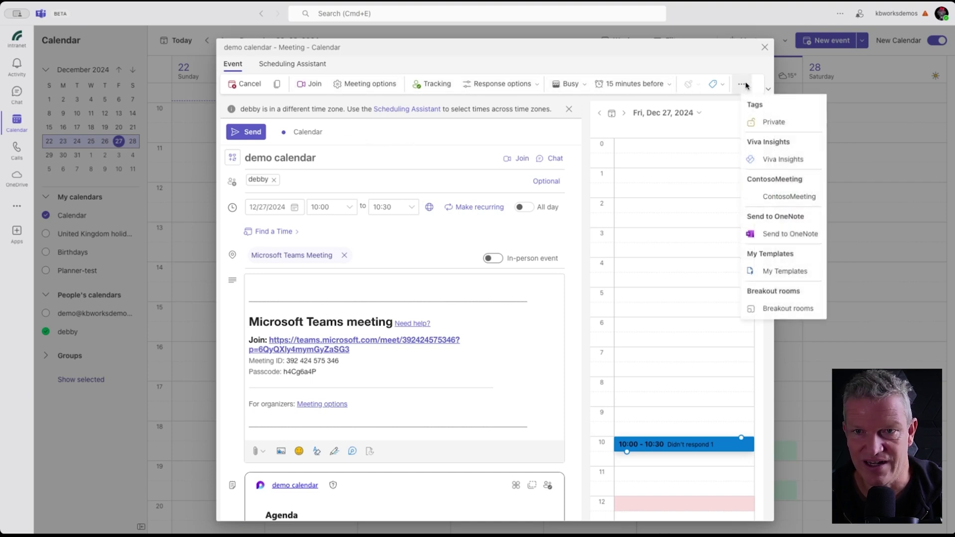
pyautogui.click(745, 85)
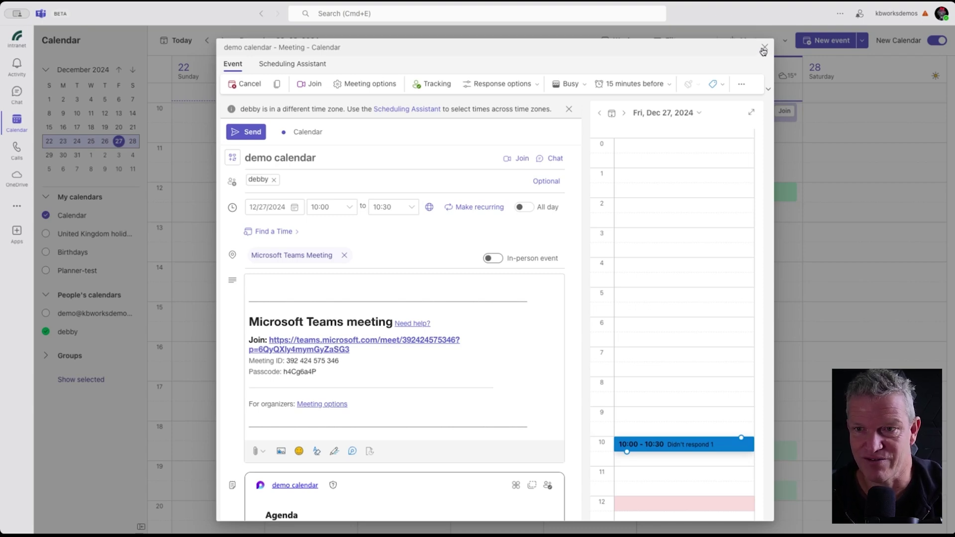
# - Close the "demo calendar" meeting window and review the management options for the People's calendars group
pyautogui.click(763, 48)
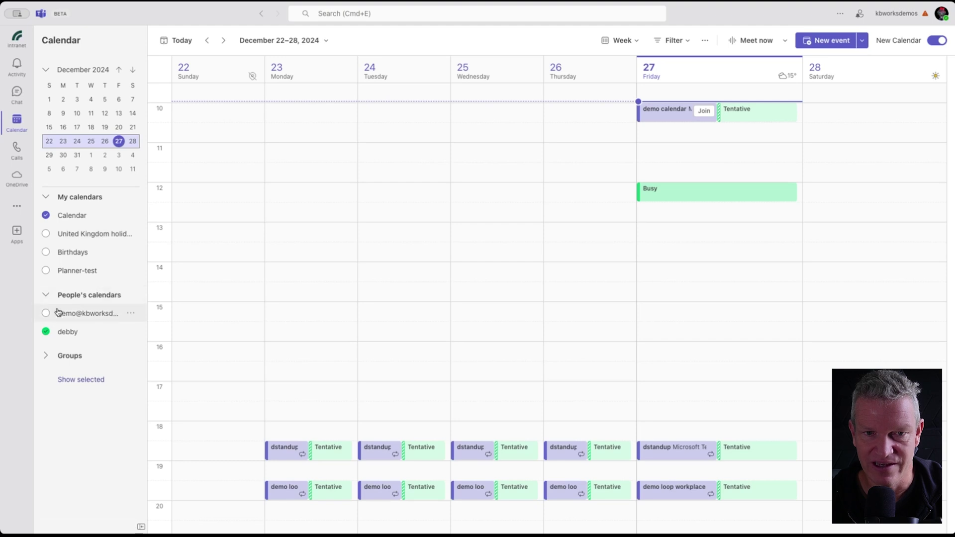
pyautogui.rightClick(66, 295)
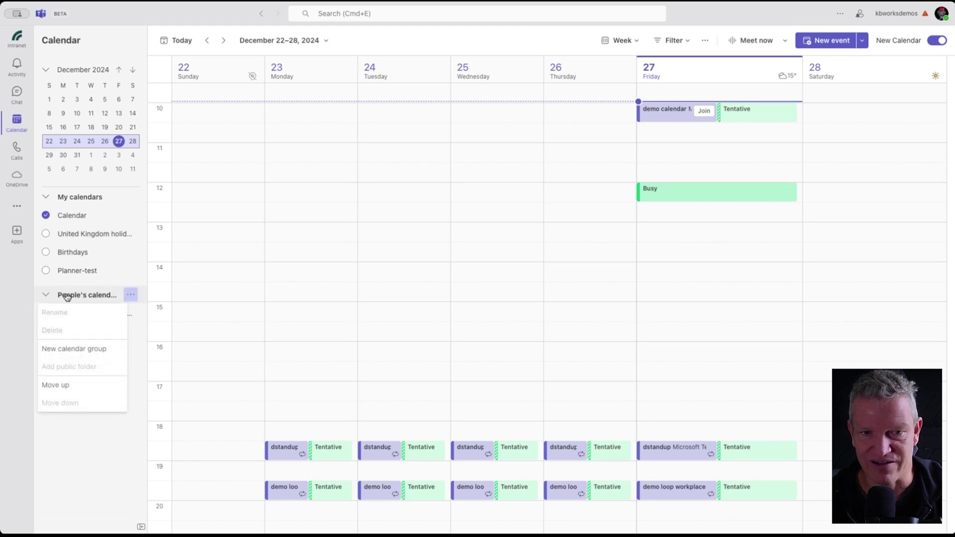
pyautogui.rightClick(81, 446)
pyautogui.click(81, 374)
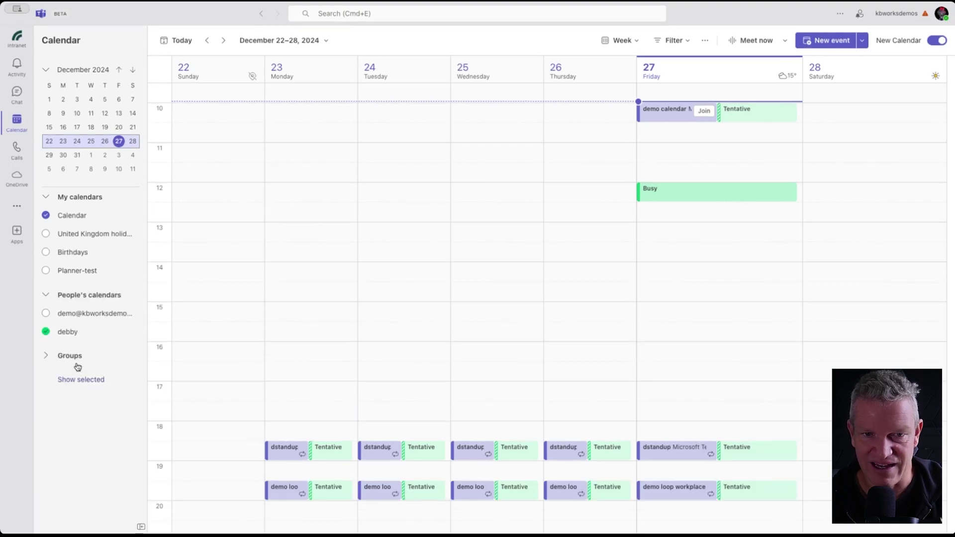
pyautogui.rightClick(89, 298)
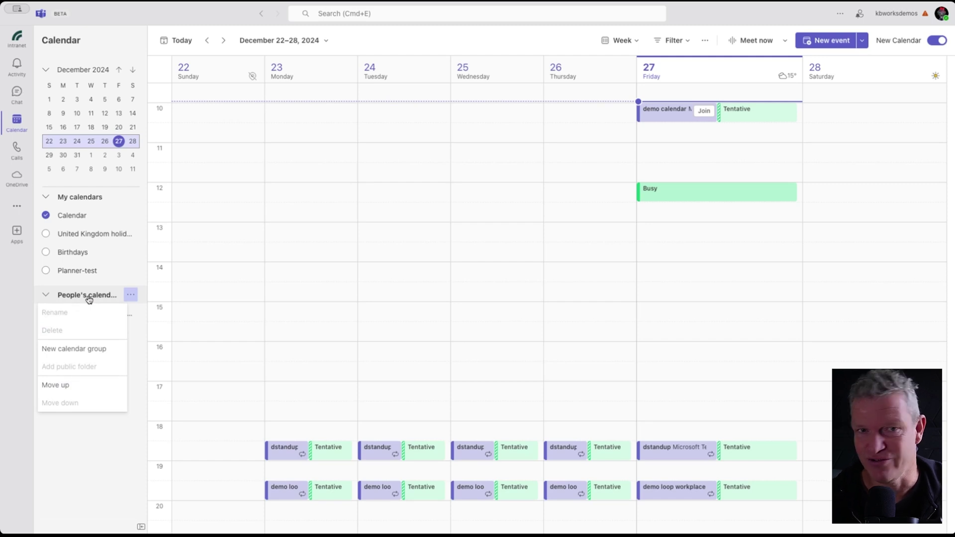
pyautogui.press('Escape')
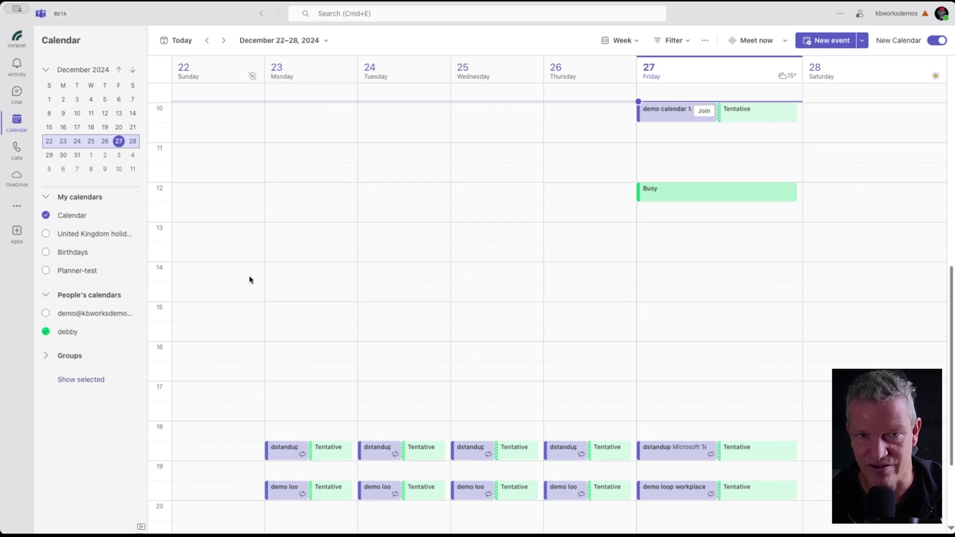
# - Jump the calendar to the week of January 26 – February 1, 2025
pyautogui.click(324, 45)
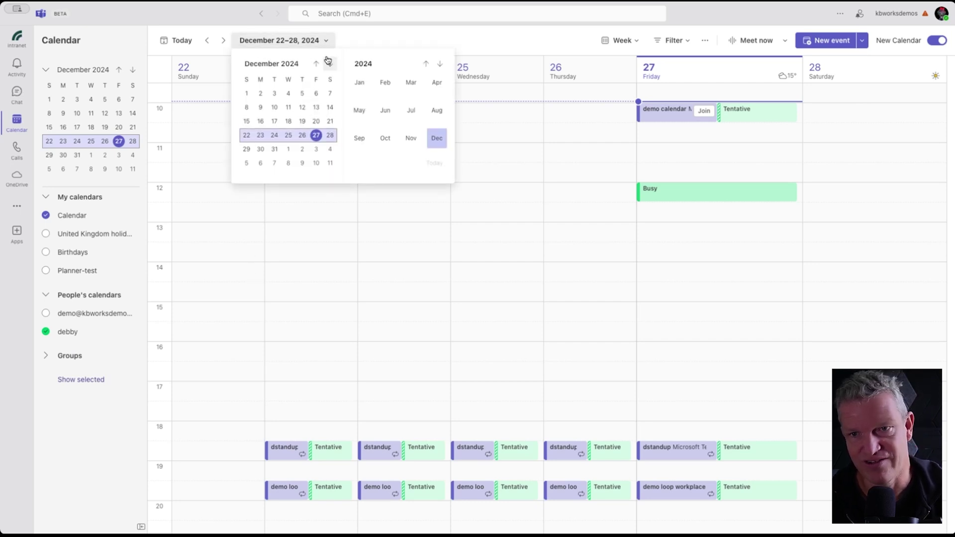
pyautogui.click(438, 66)
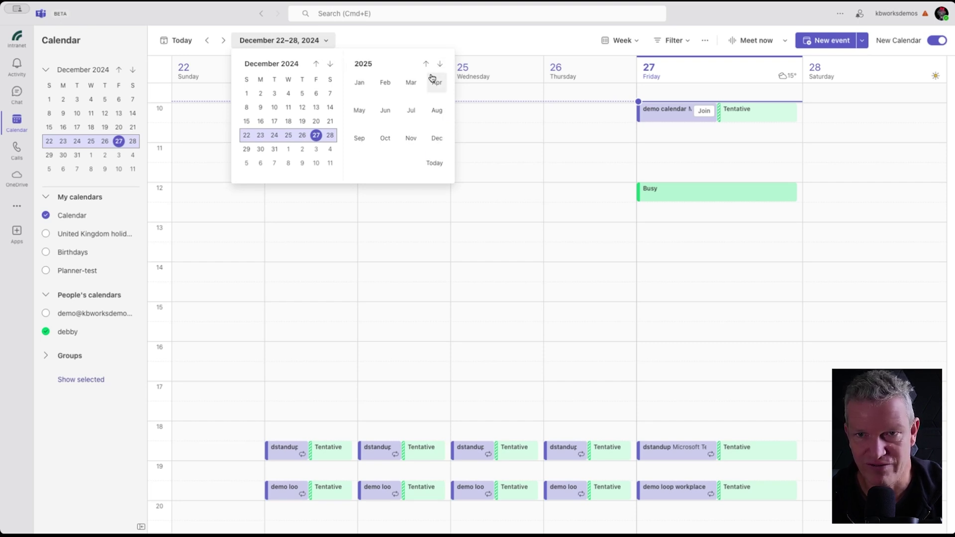
pyautogui.click(362, 86)
pyautogui.click(296, 149)
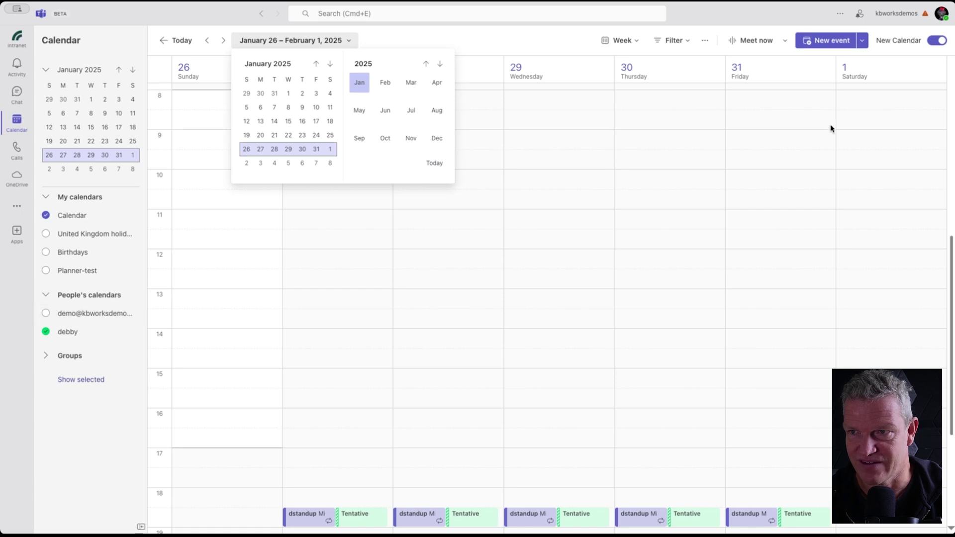
# - Turn off the new calendar and skip the feedback form
pyautogui.click(935, 41)
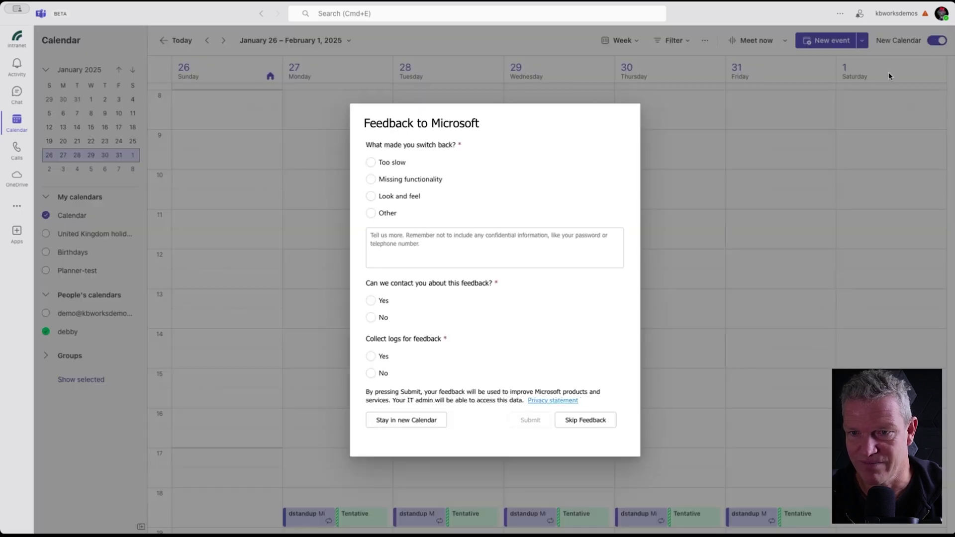
pyautogui.click(583, 420)
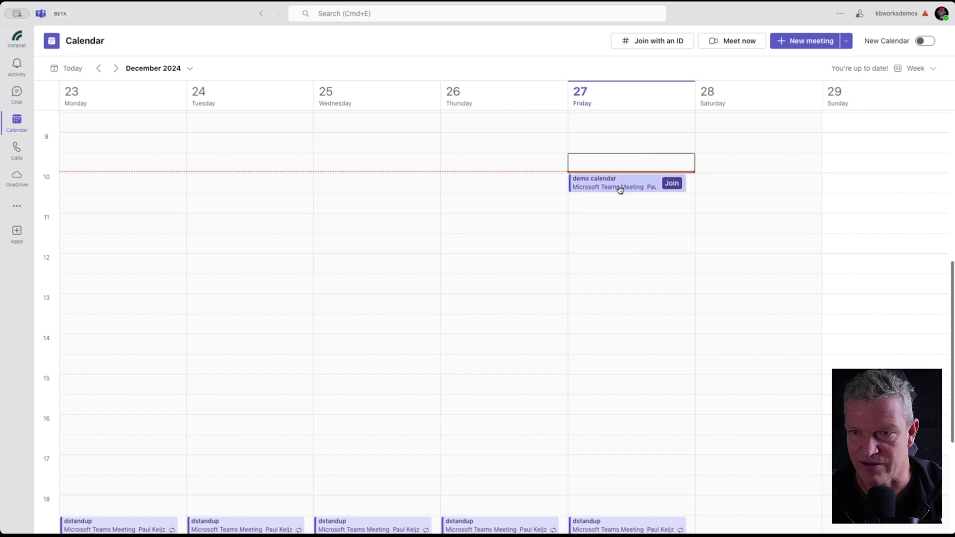
# - Open the "demo calendar" meeting's details, review its Breakout rooms and the apps that can be added, and close the meeting
pyautogui.click(621, 188)
pyautogui.click(777, 159)
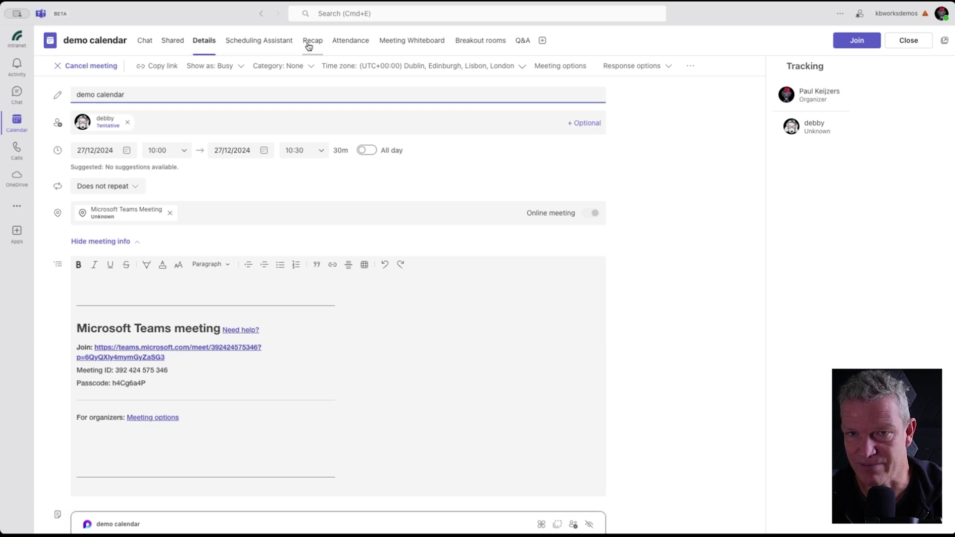
pyautogui.click(488, 43)
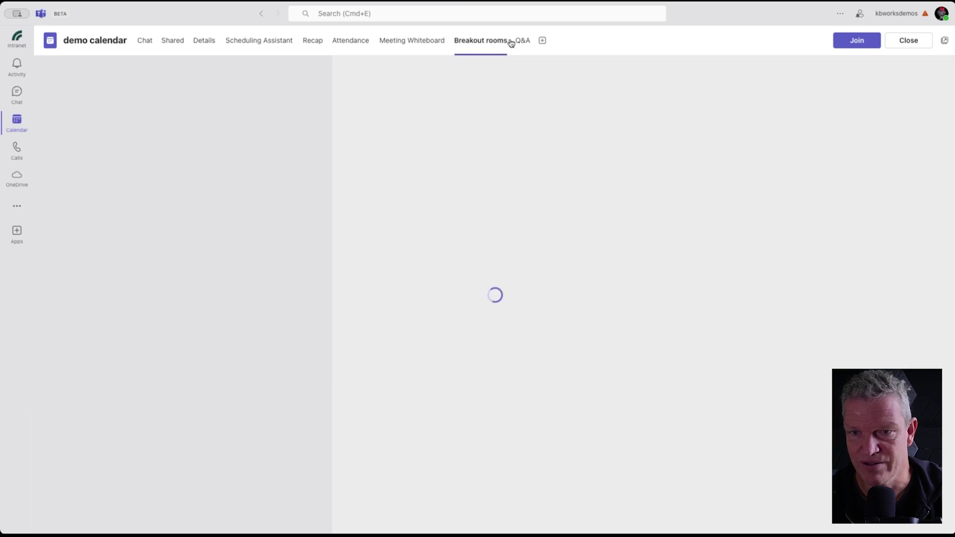
pyautogui.click(544, 42)
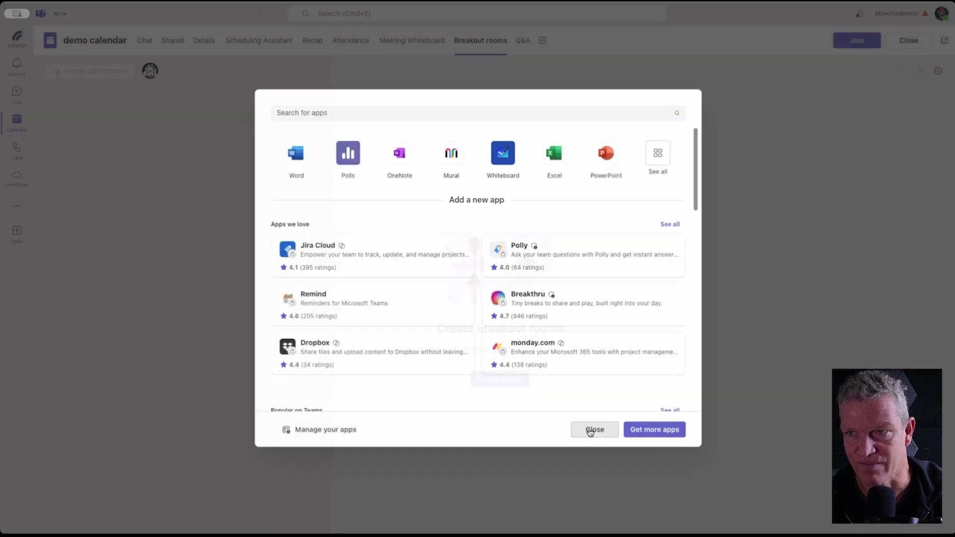
pyautogui.click(592, 431)
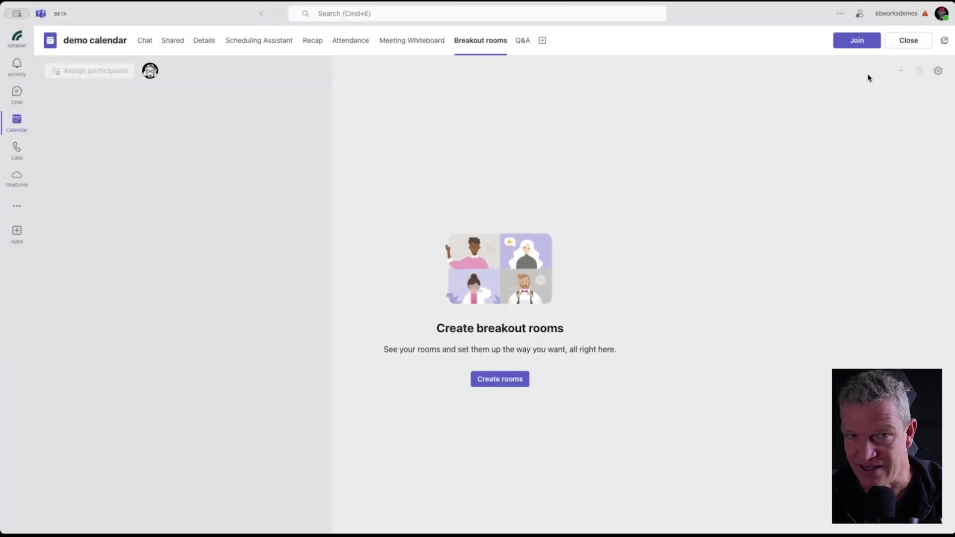
pyautogui.click(906, 44)
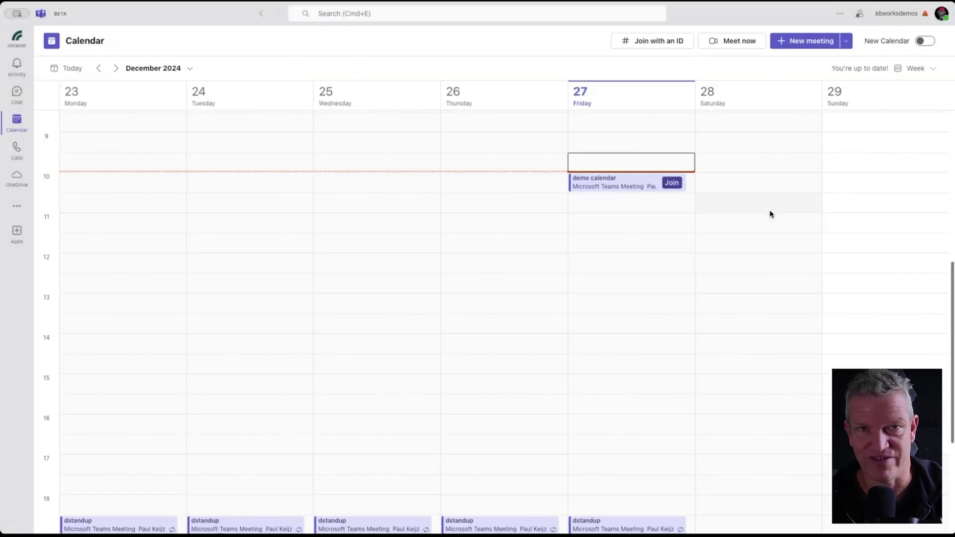